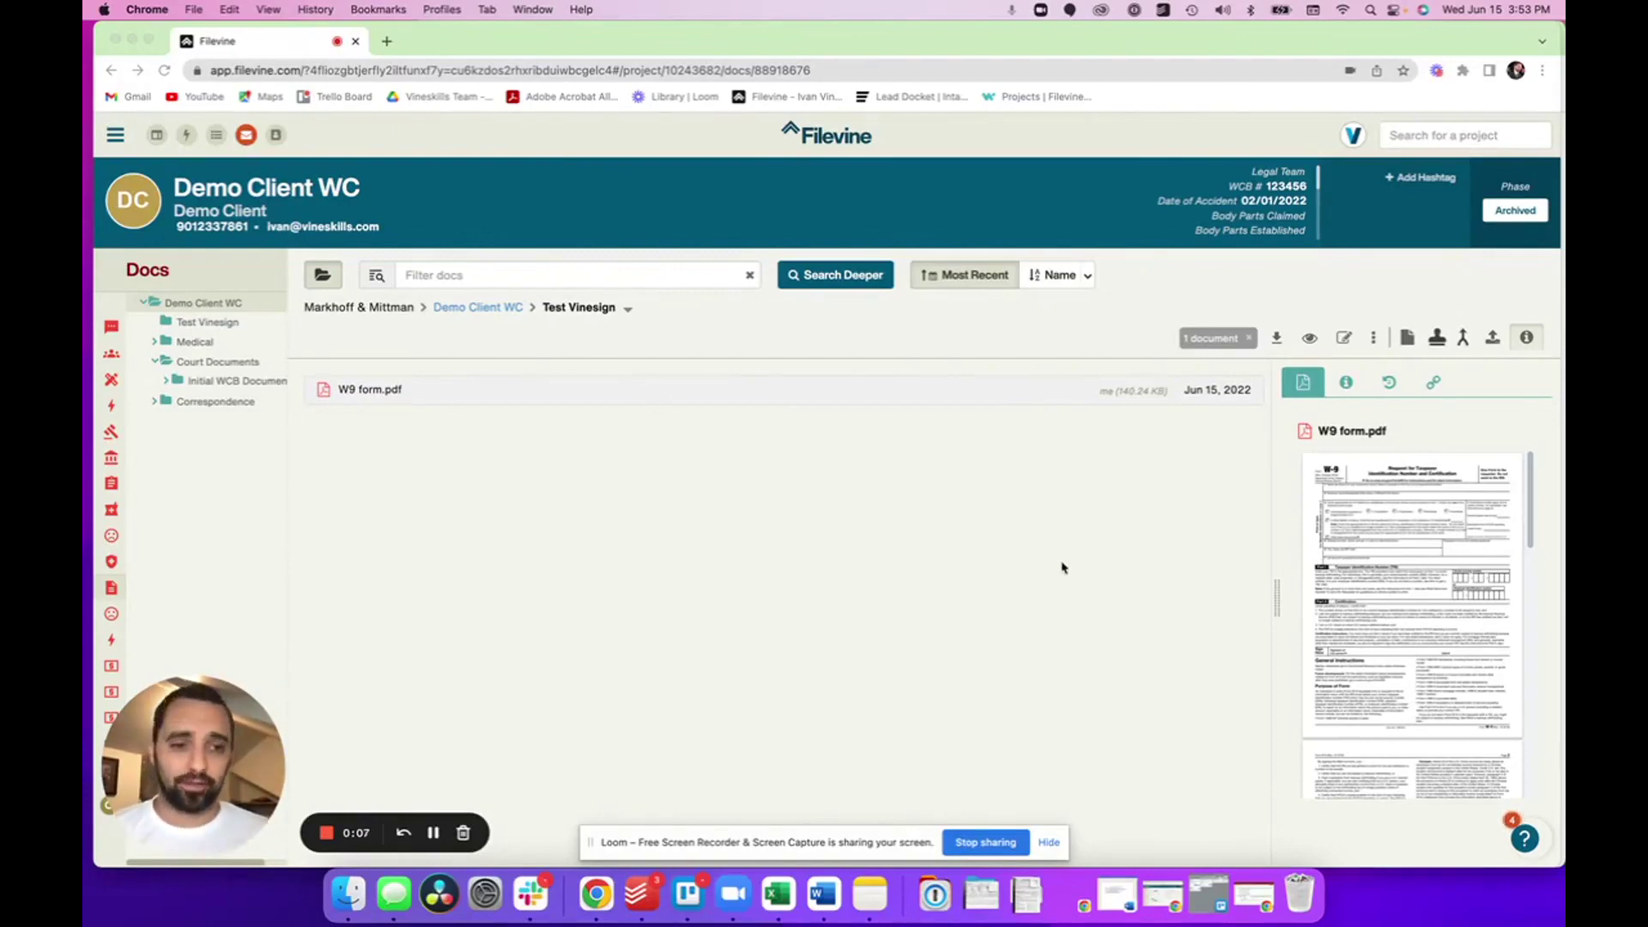
- Select W9 form.pdf in the Test Vinesign folder of the Demo Client WC docs
click(800, 515)
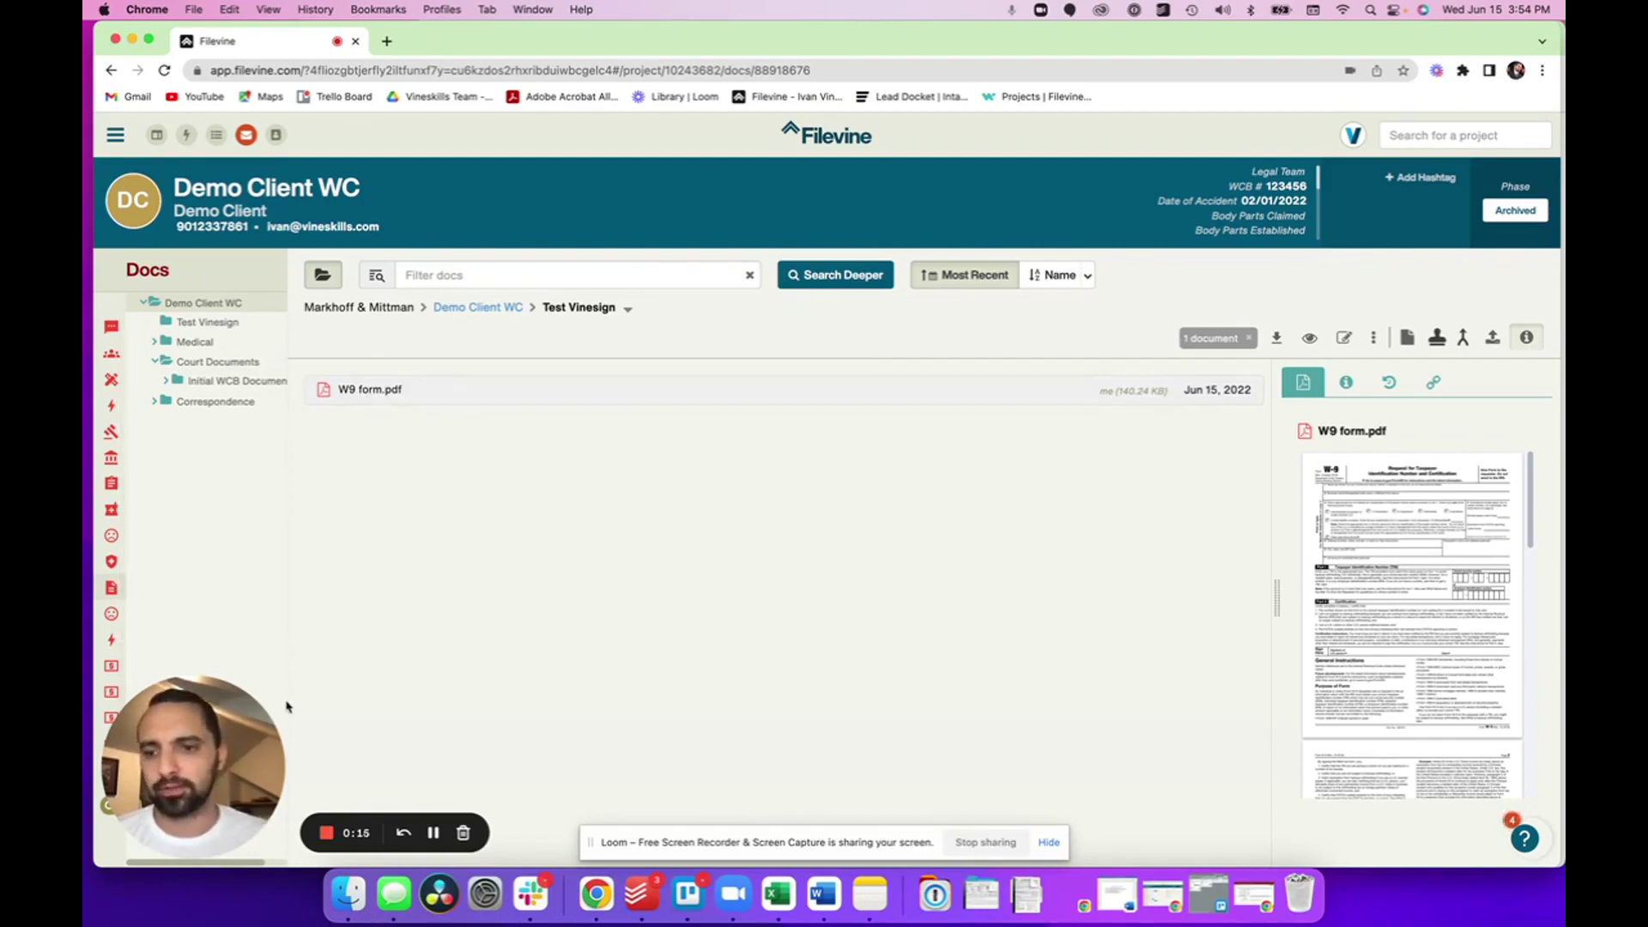
click(335, 275)
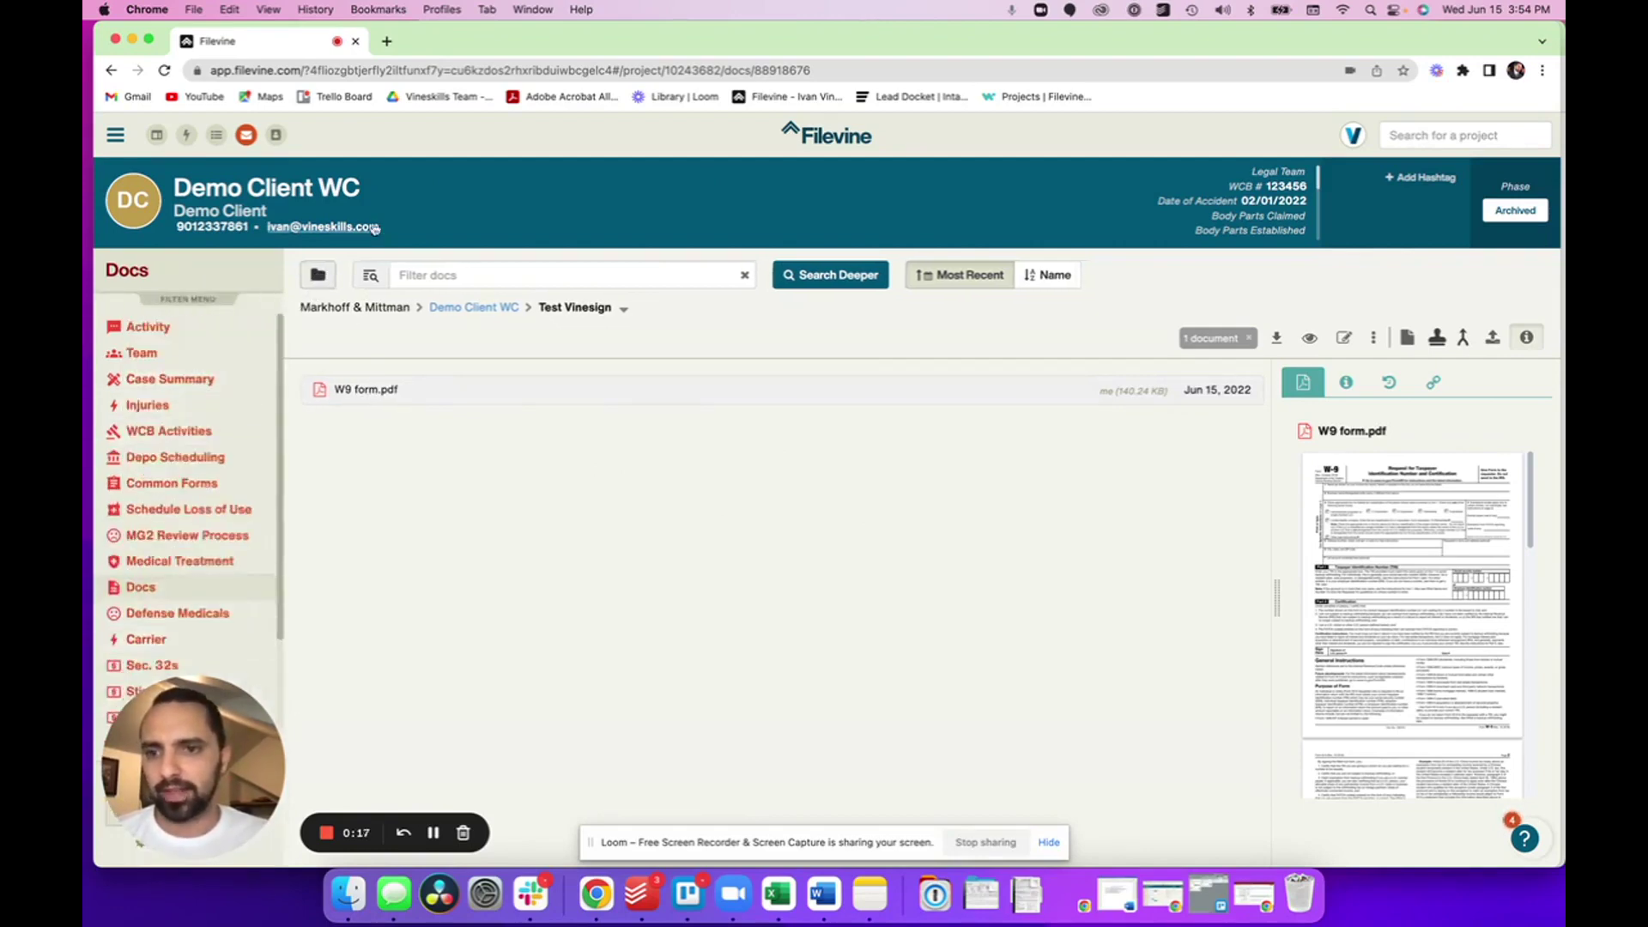
click(319, 276)
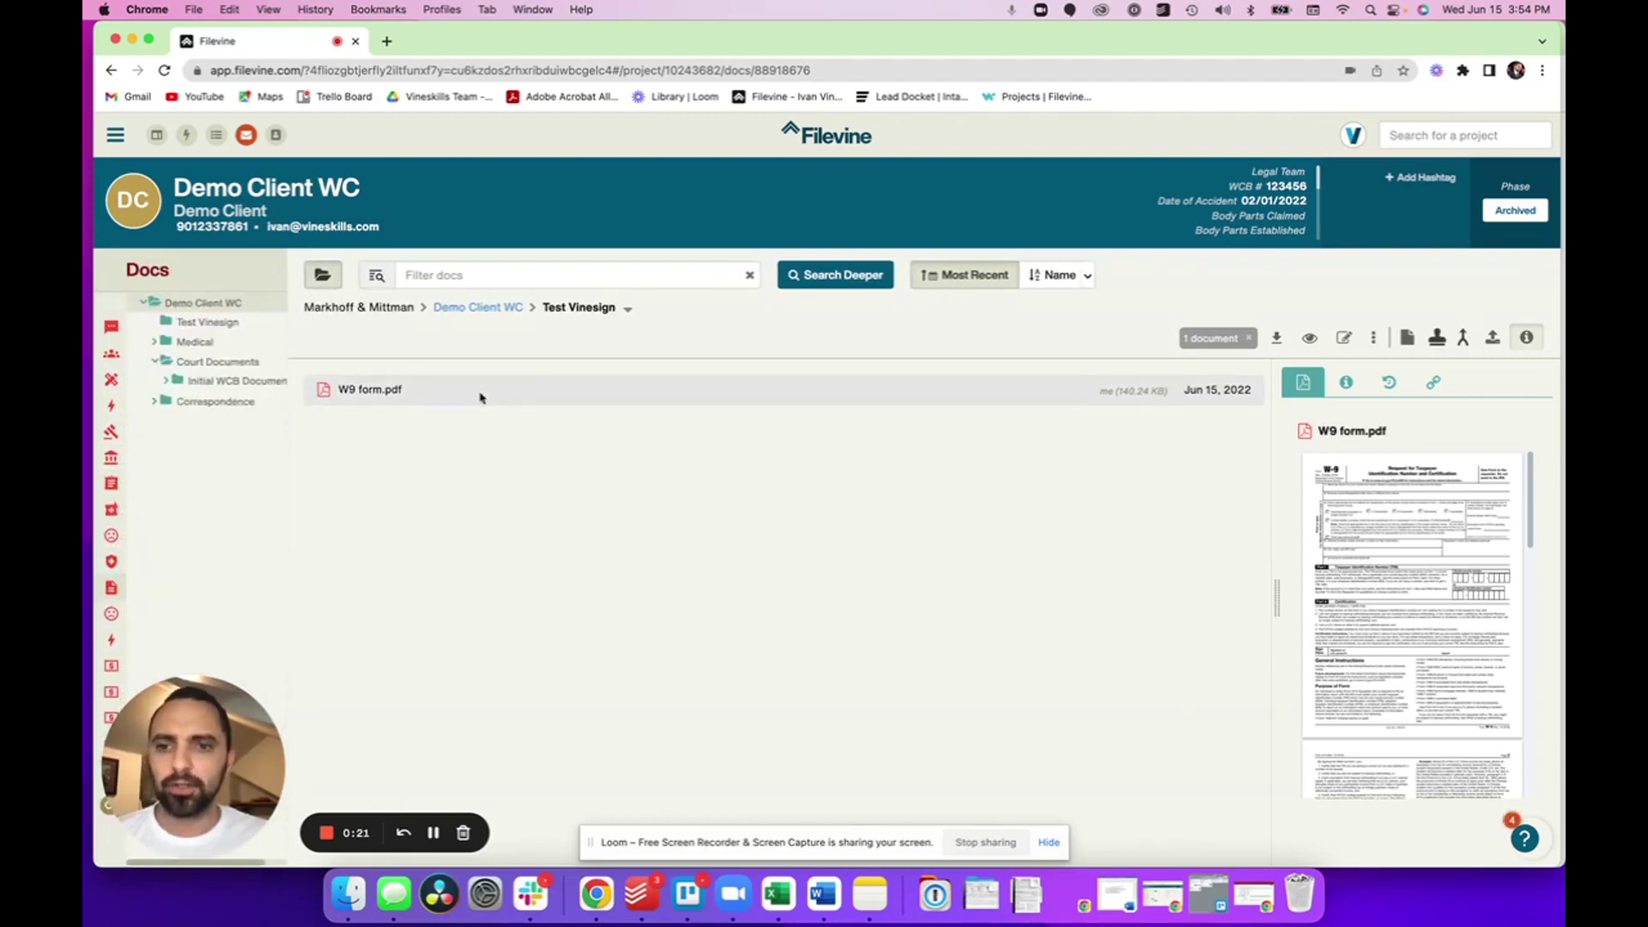
click(490, 416)
click(544, 396)
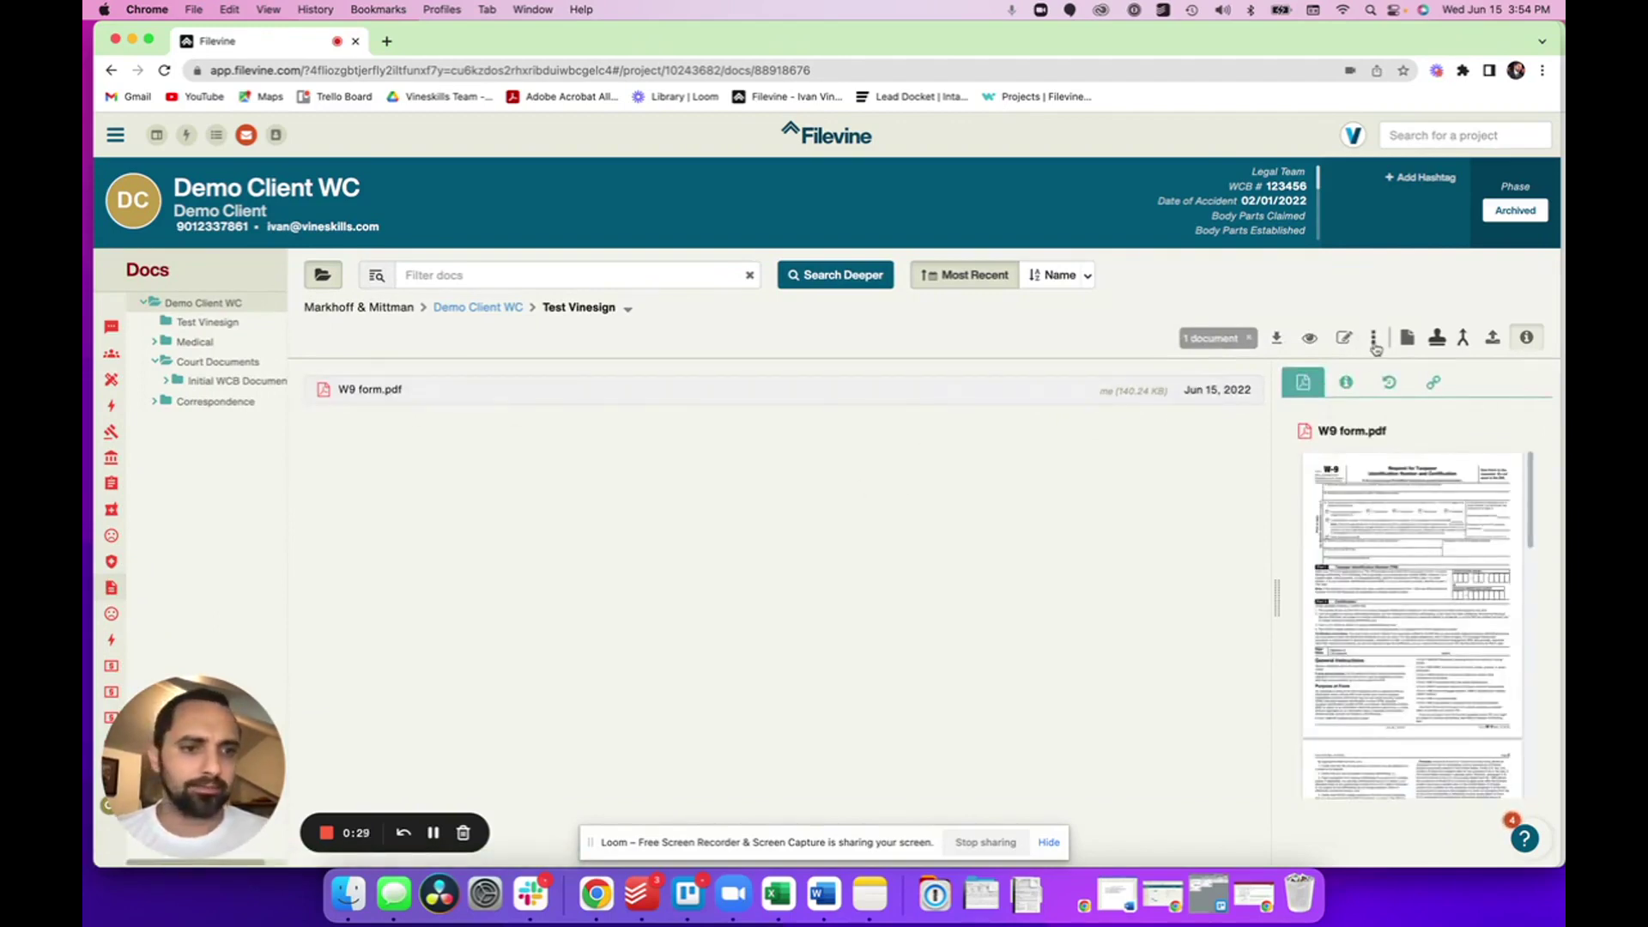
- Open the W9 in Vinesign and place Signature and Current Date fields on the signature line
click(1375, 340)
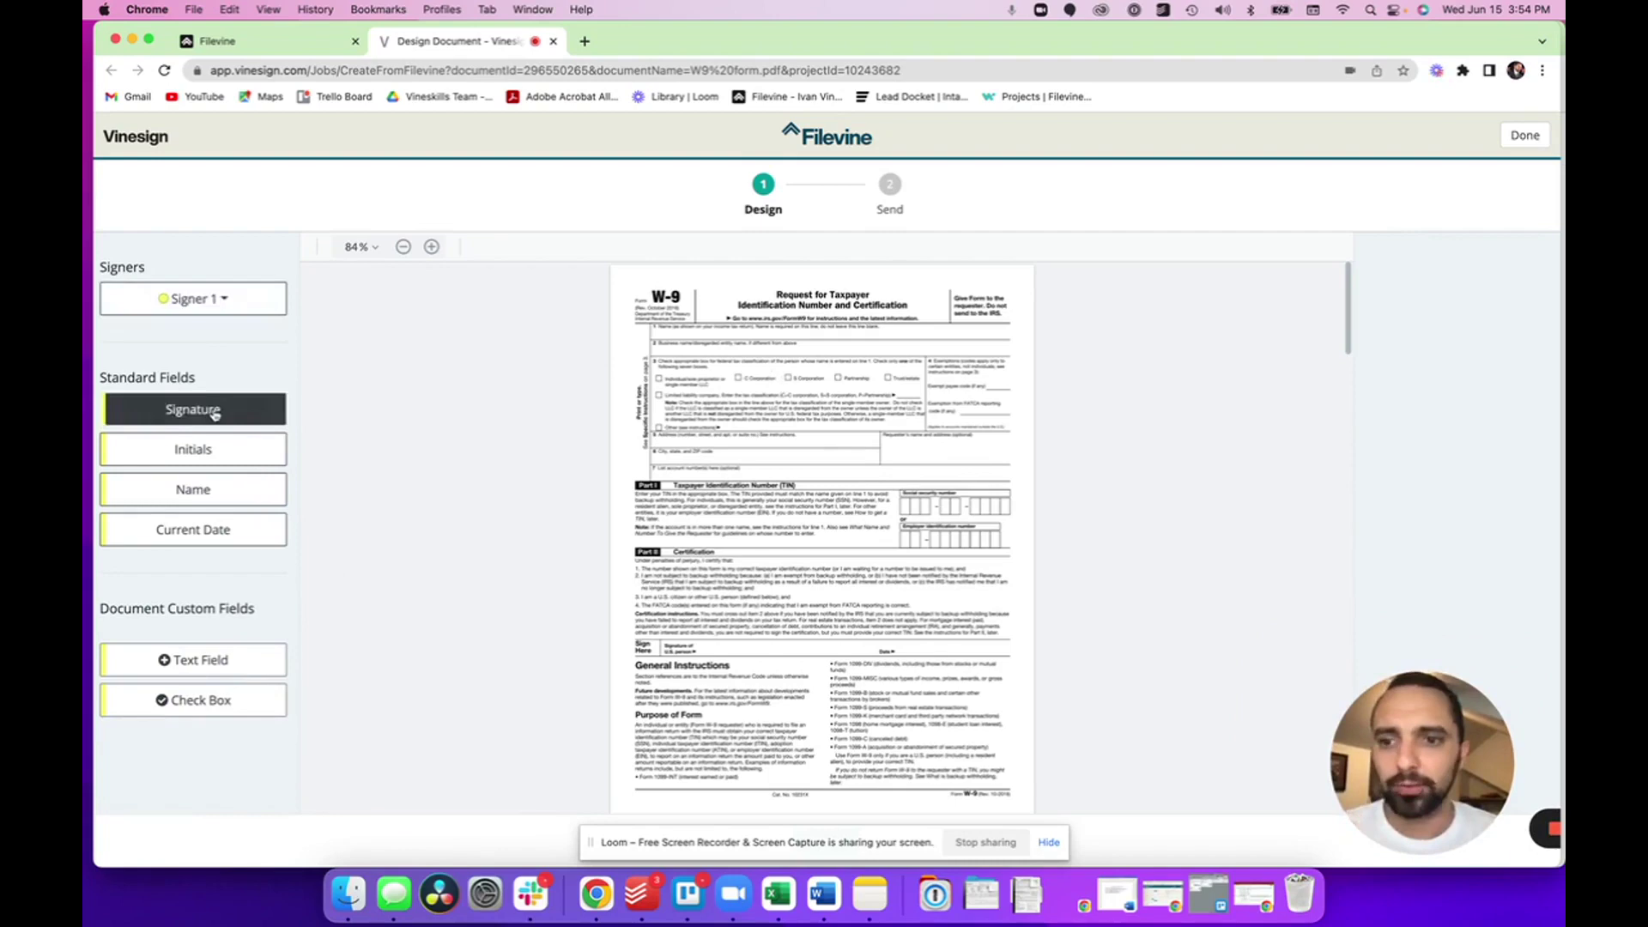
mouse_move(214, 415)
mouse_down()
mouse_move(603, 420)
mouse_move(737, 482)
mouse_move(740, 617)
mouse_move(710, 639)
mouse_move(842, 650)
mouse_up()
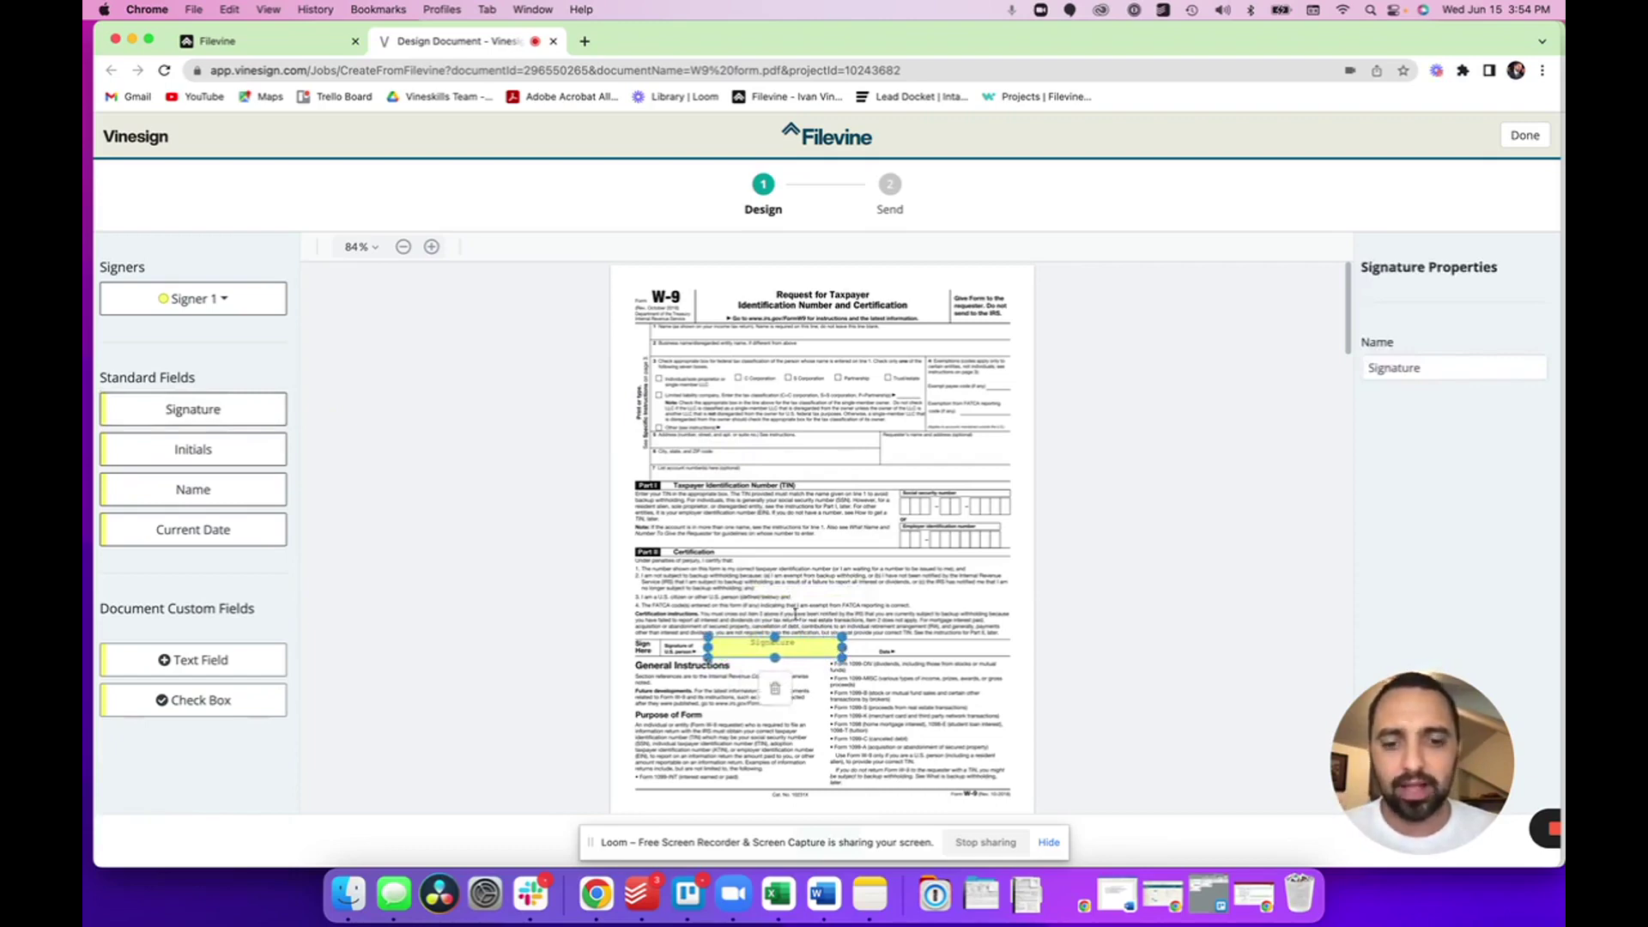
click(788, 611)
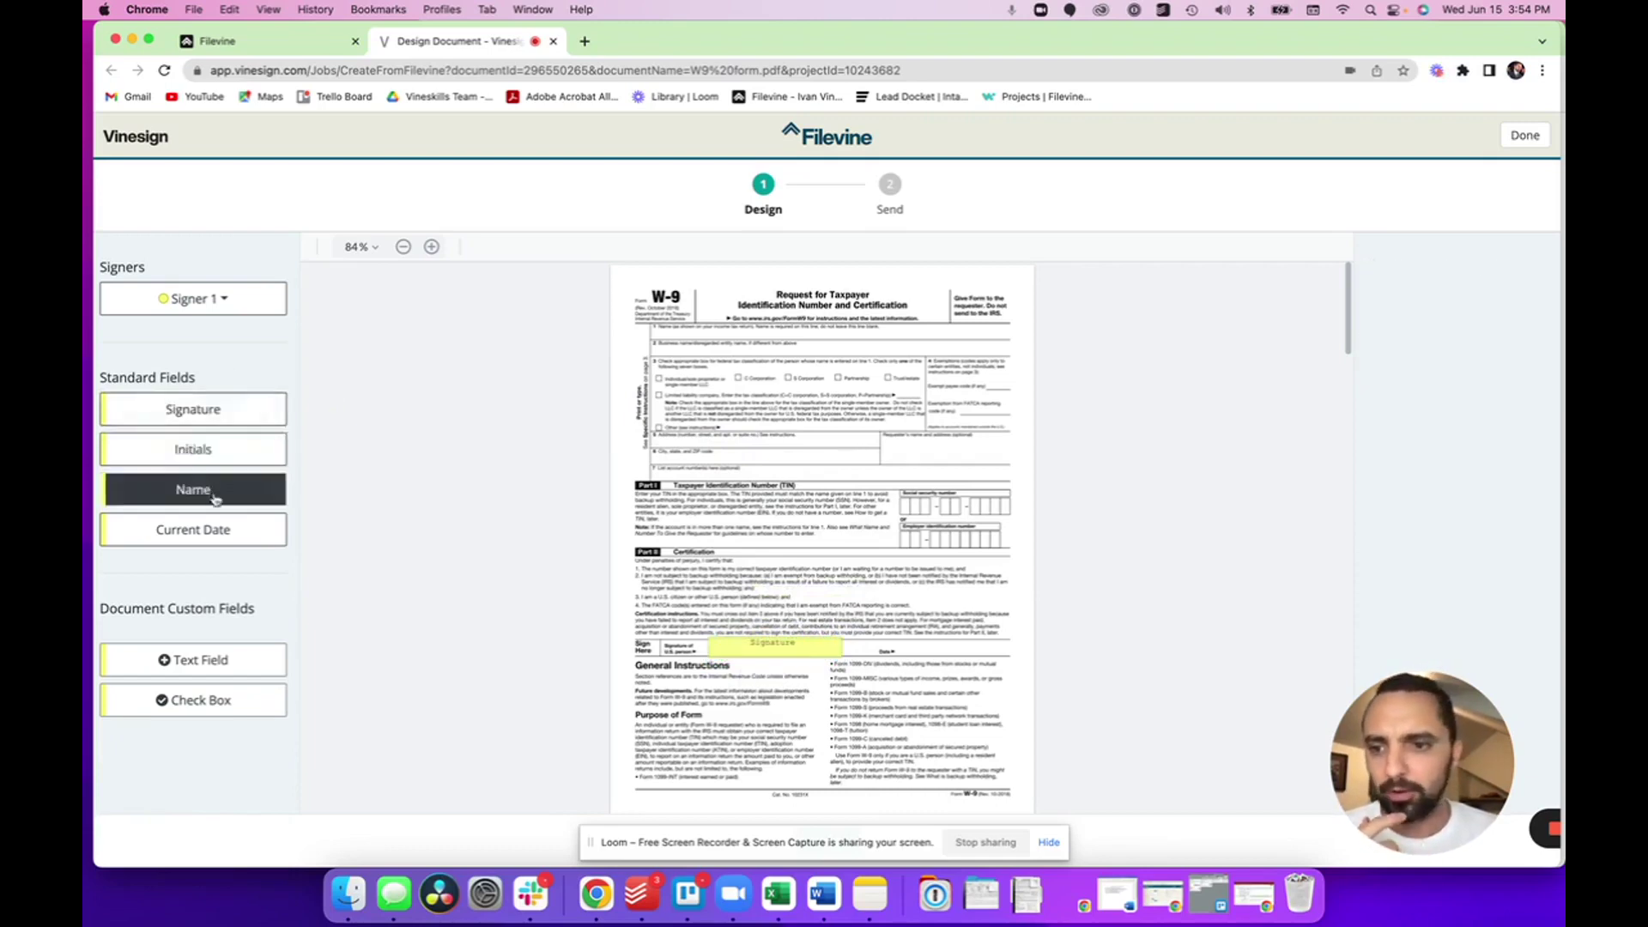
drag(210, 533, 951, 659)
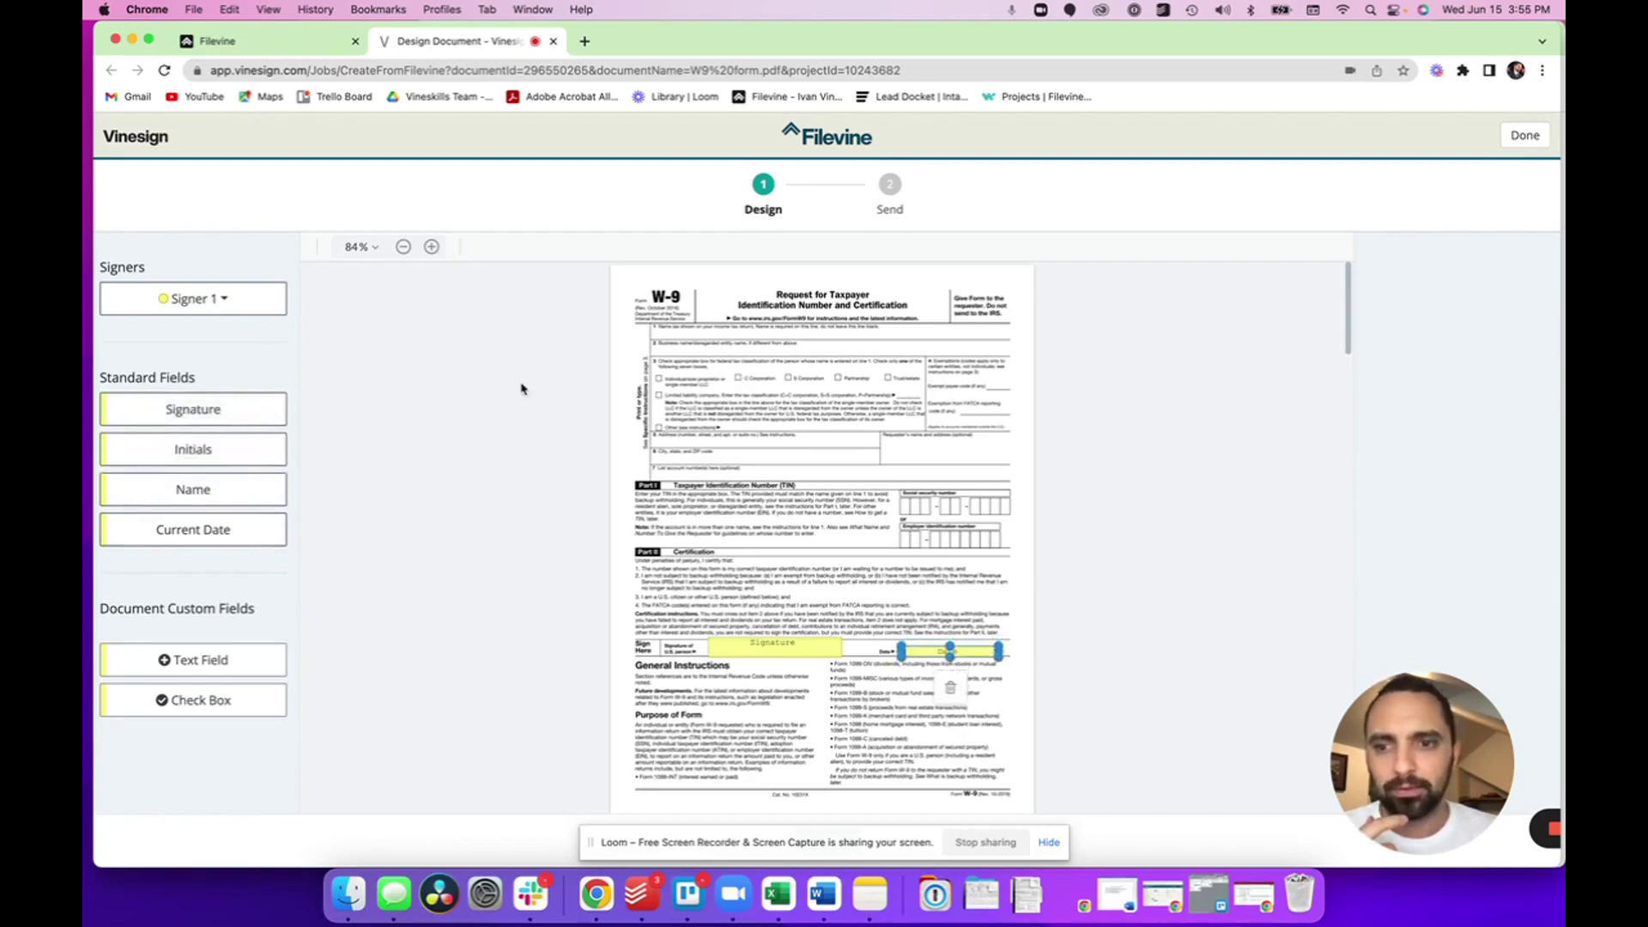
click(925, 590)
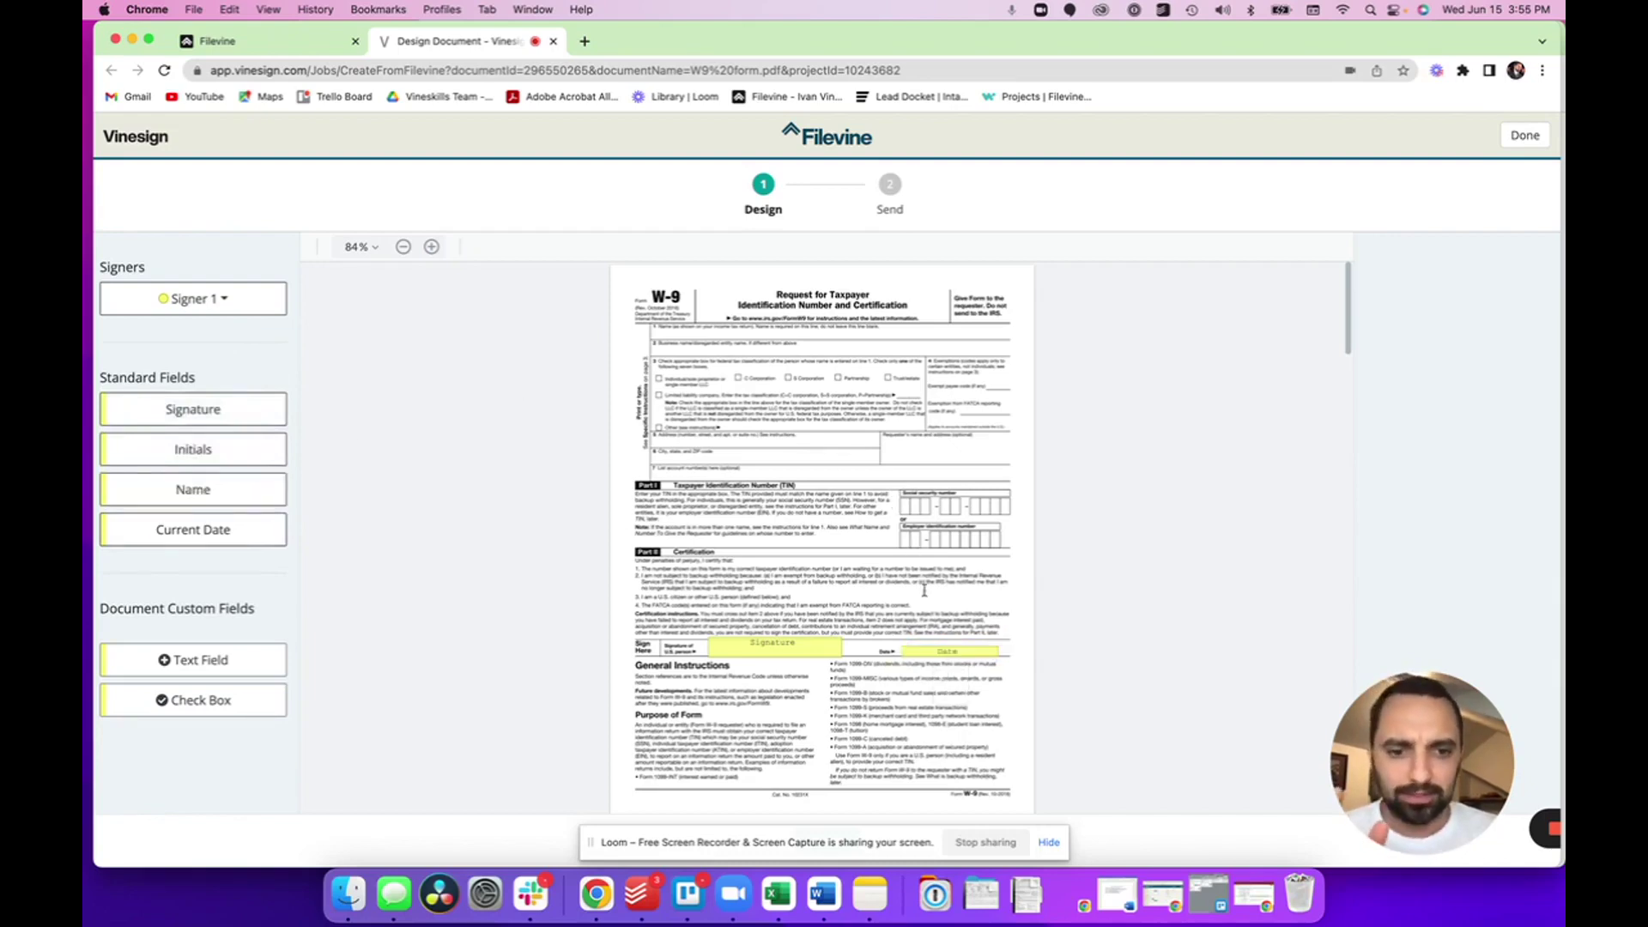
- Nudge the date field lower and make the signature field slightly taller
click(966, 655)
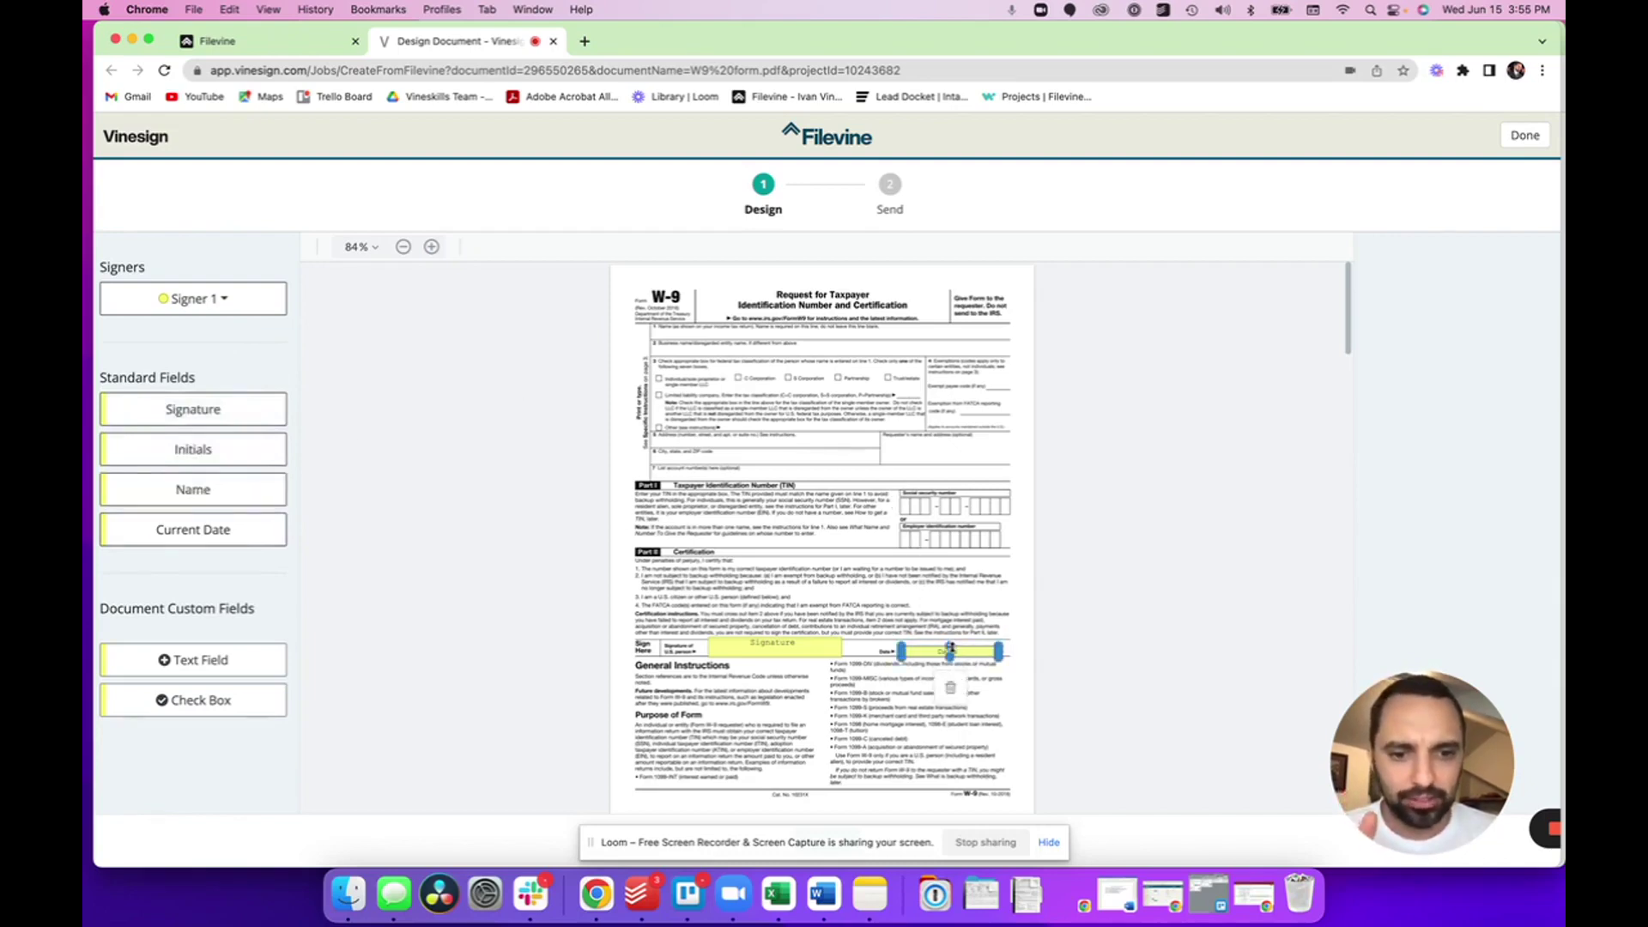
drag(951, 642, 1012, 652)
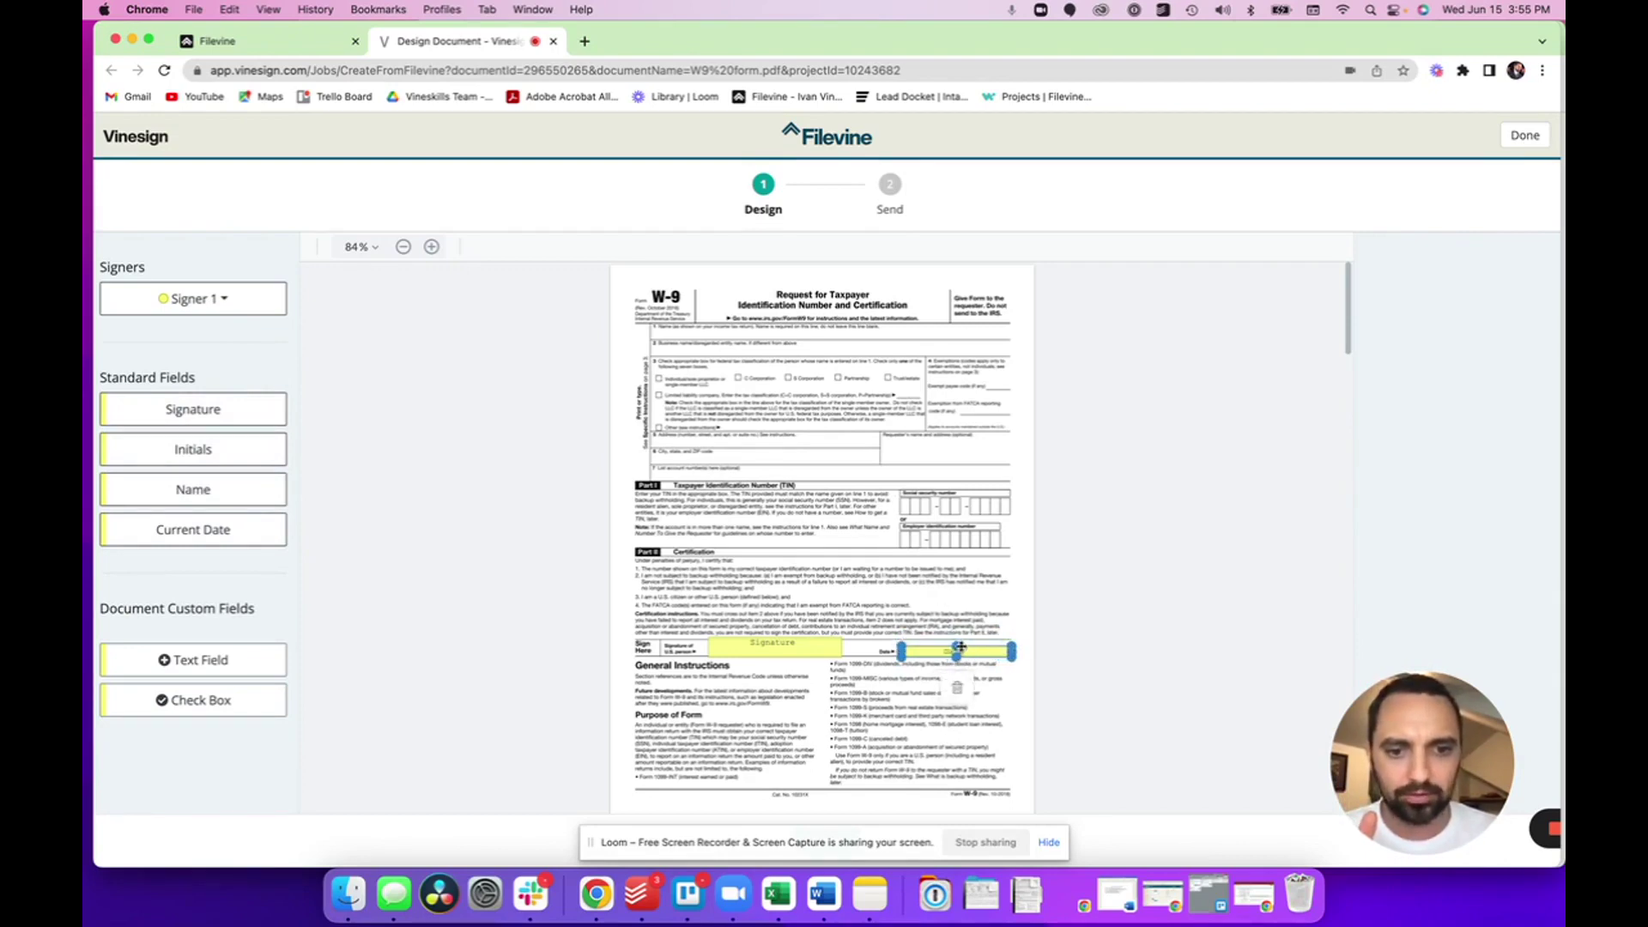
click(775, 649)
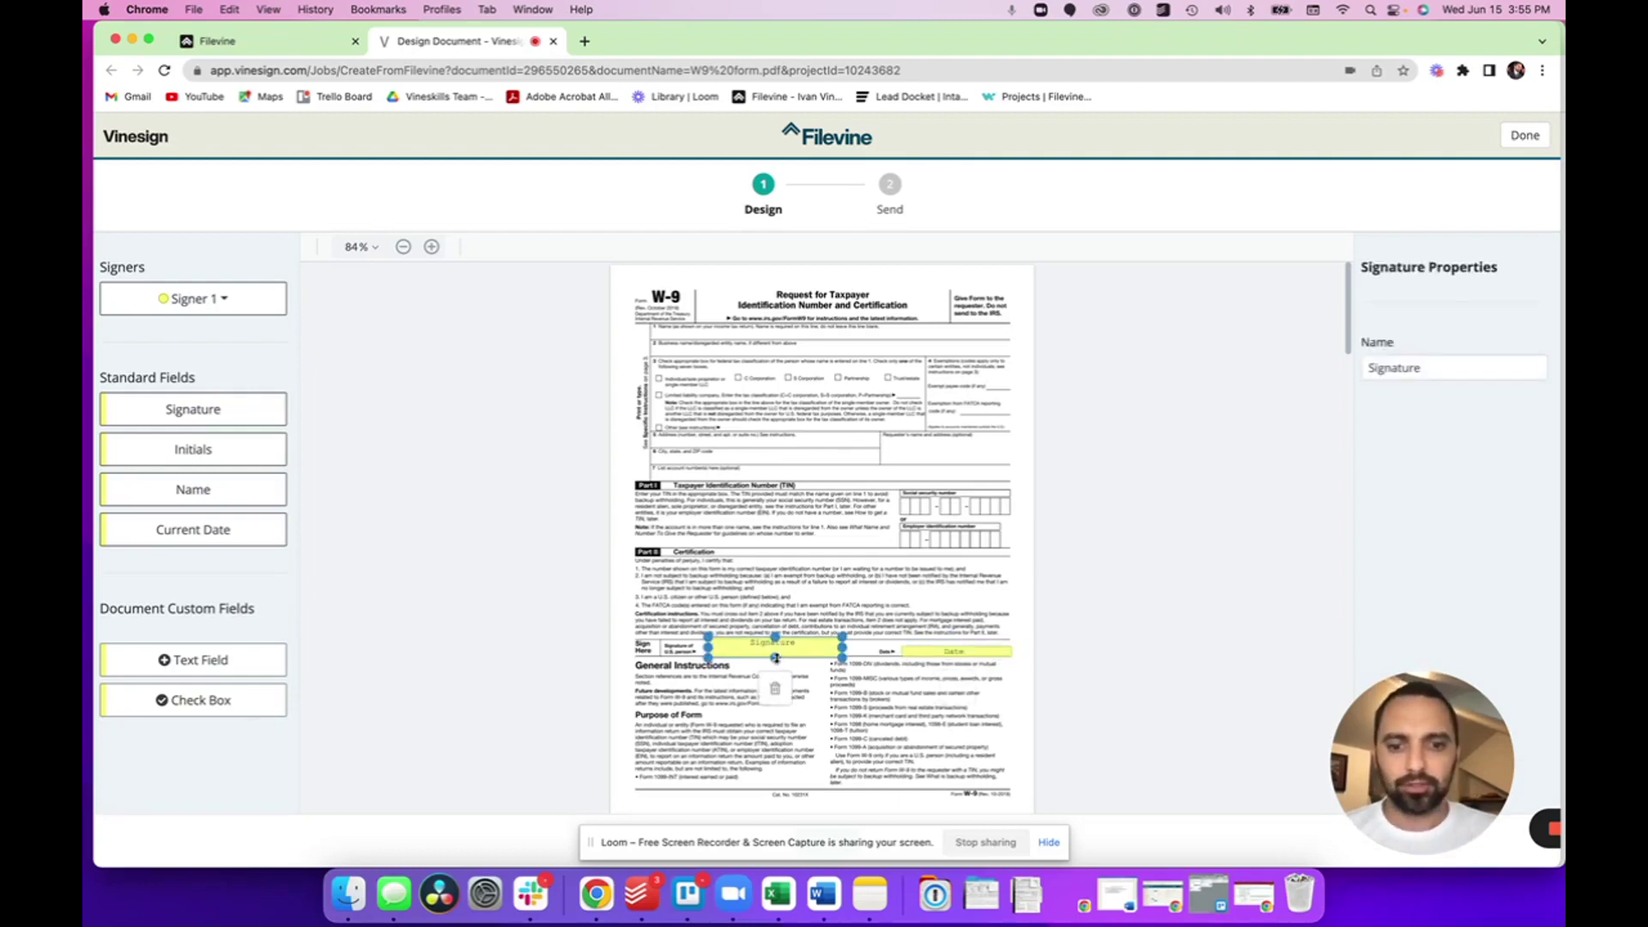
mouse_move(775, 637)
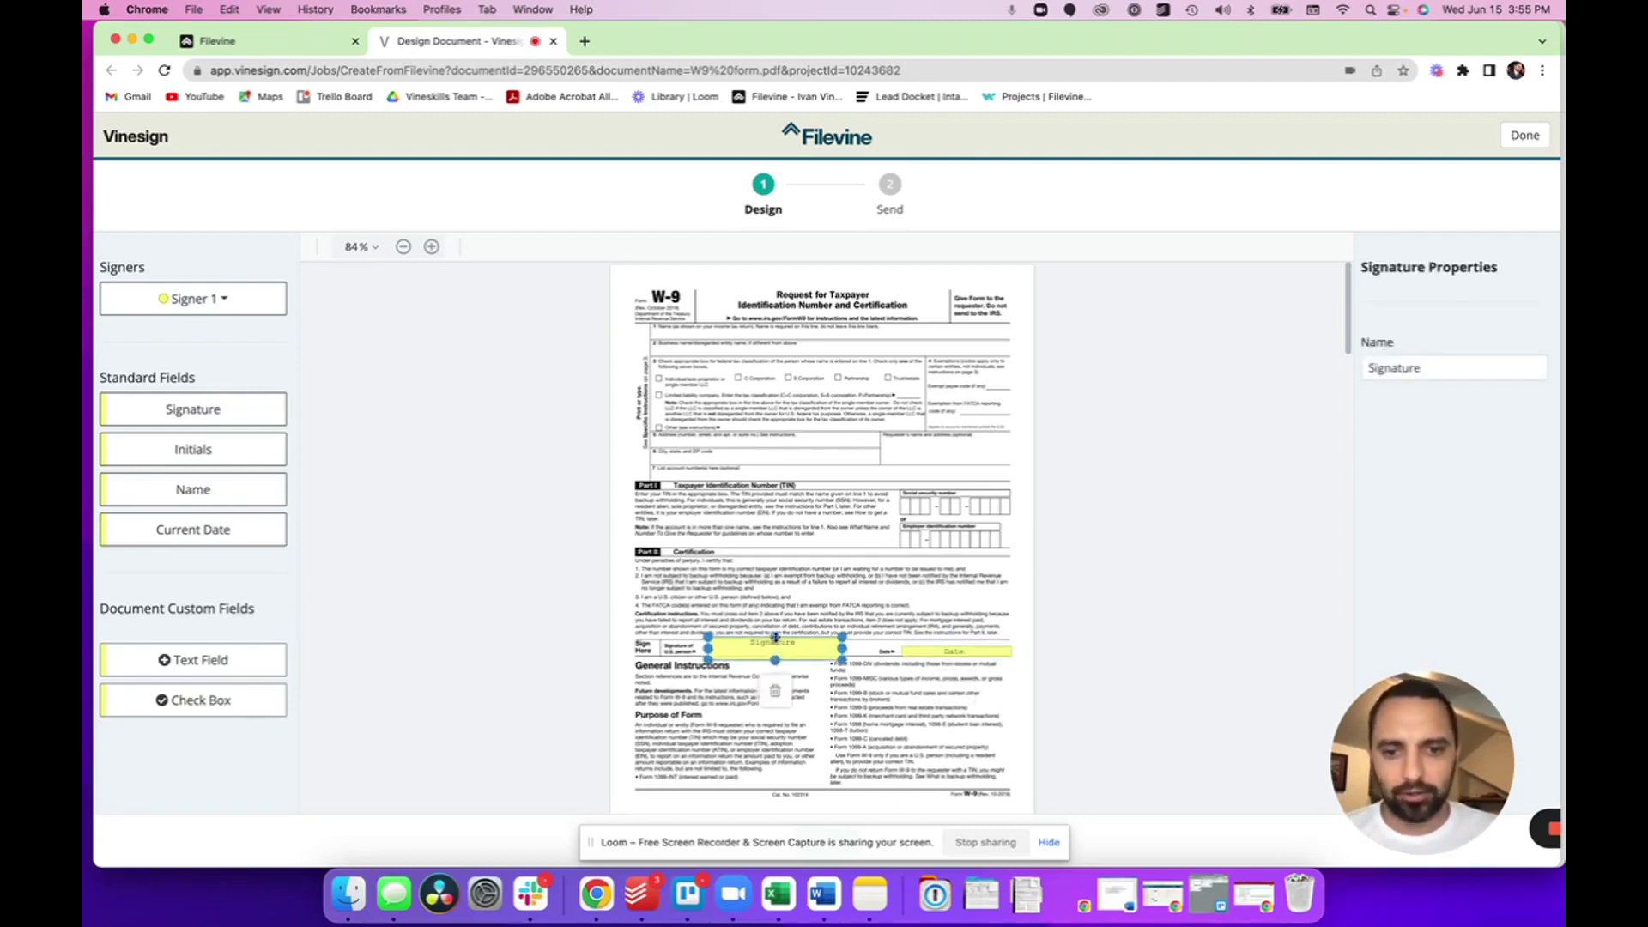
drag(775, 637, 776, 634)
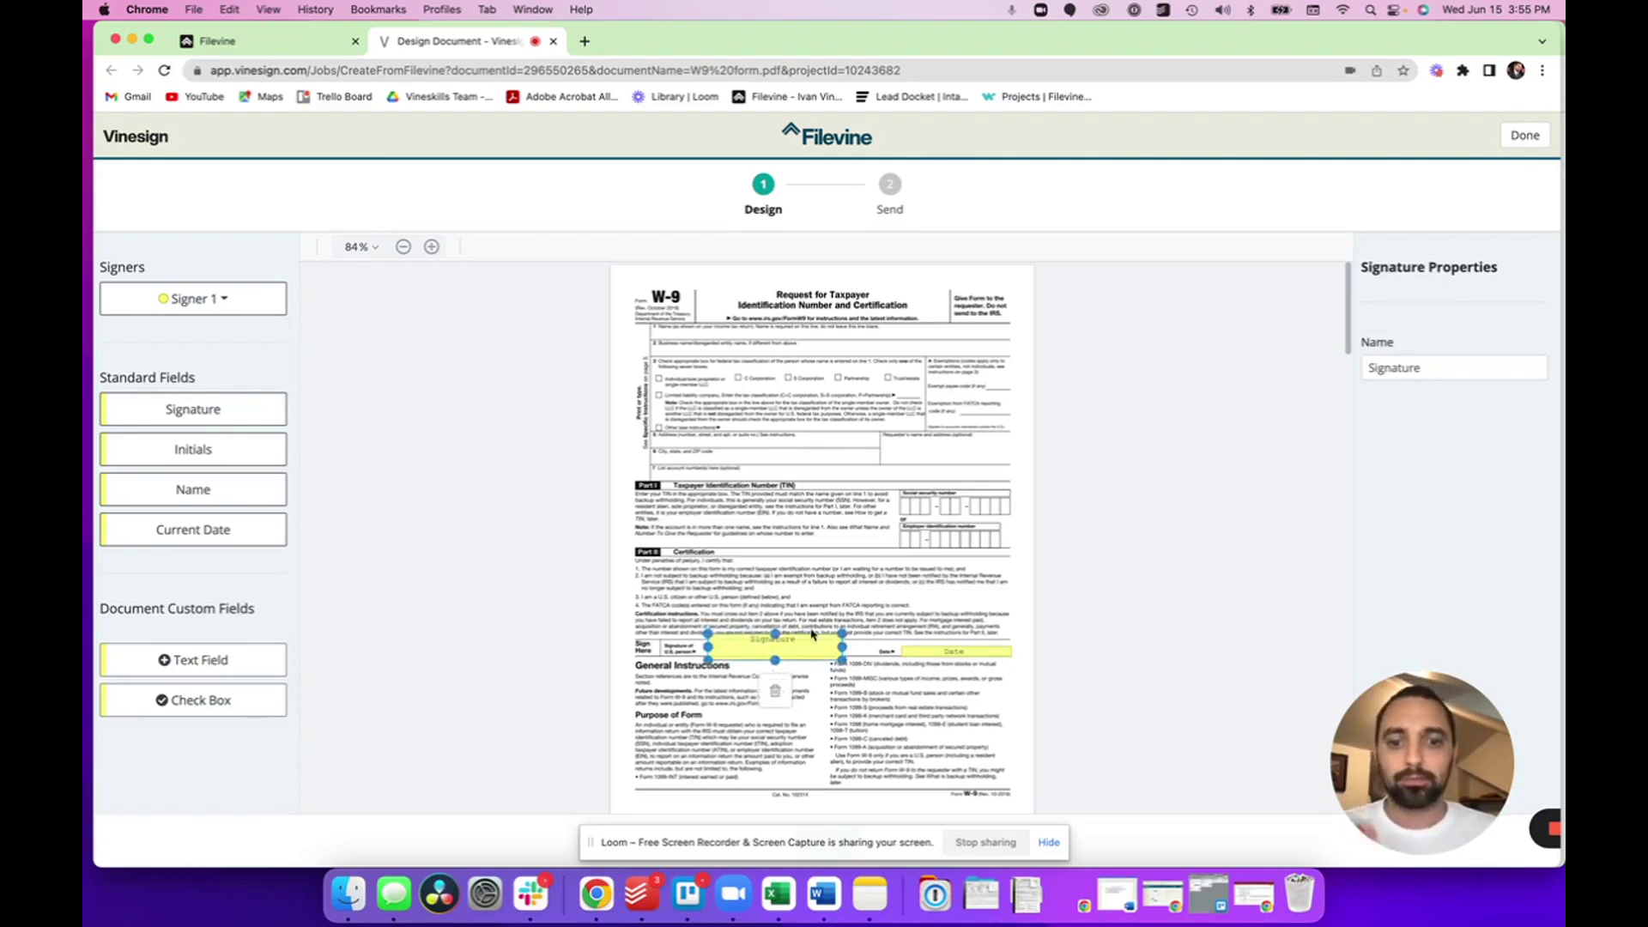
click(823, 609)
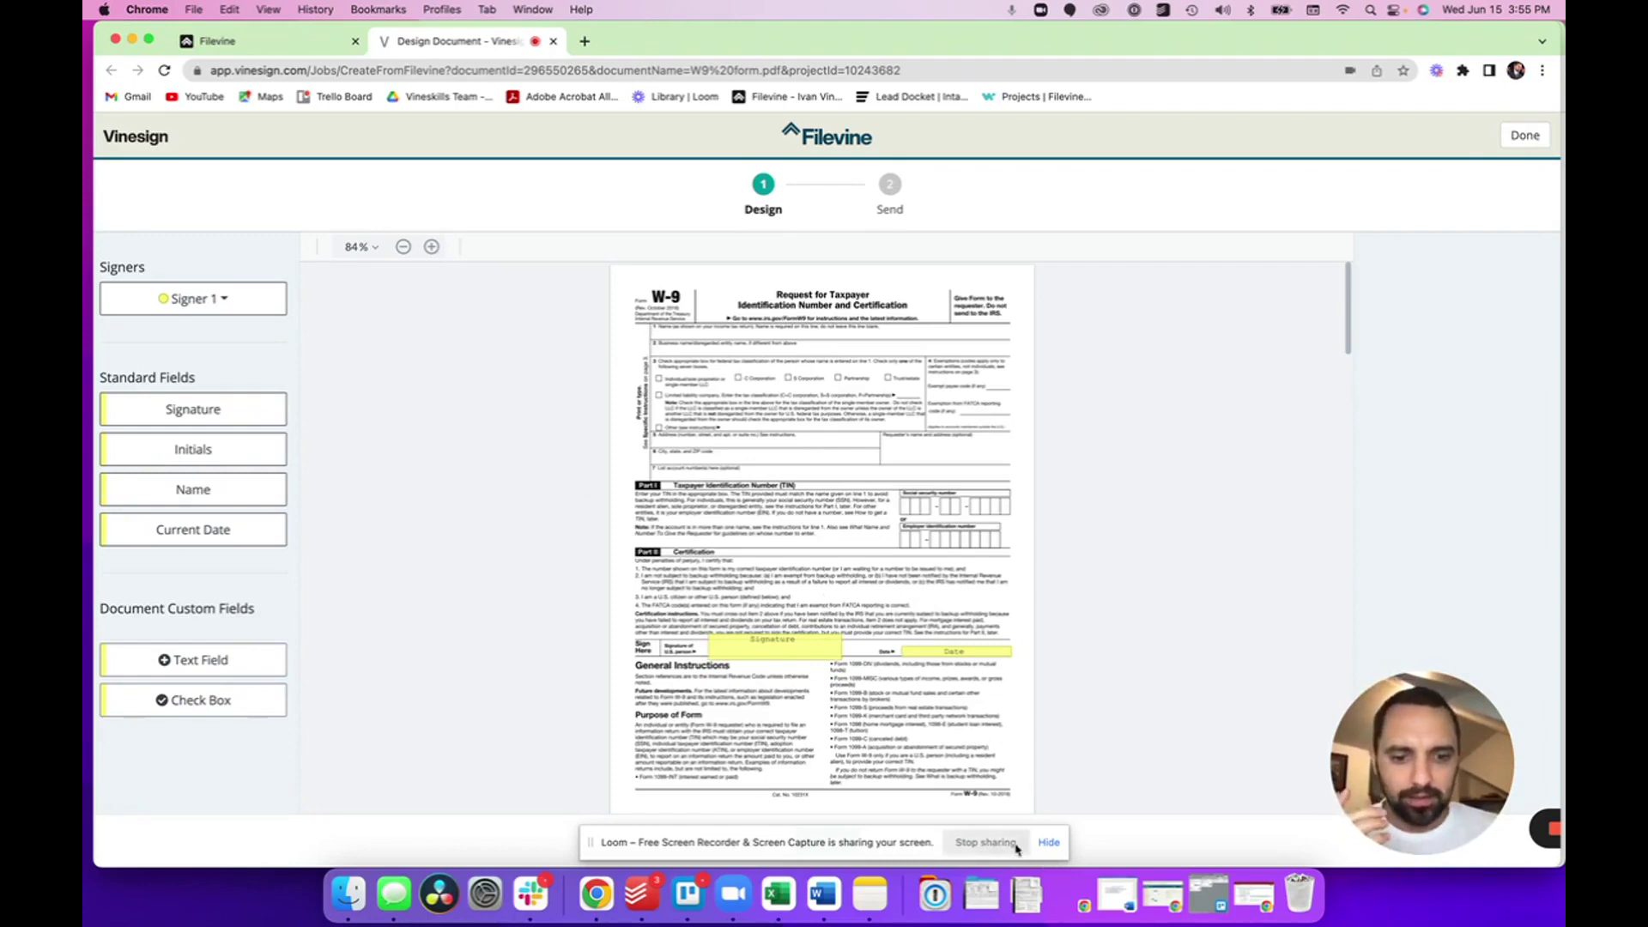
click(1049, 843)
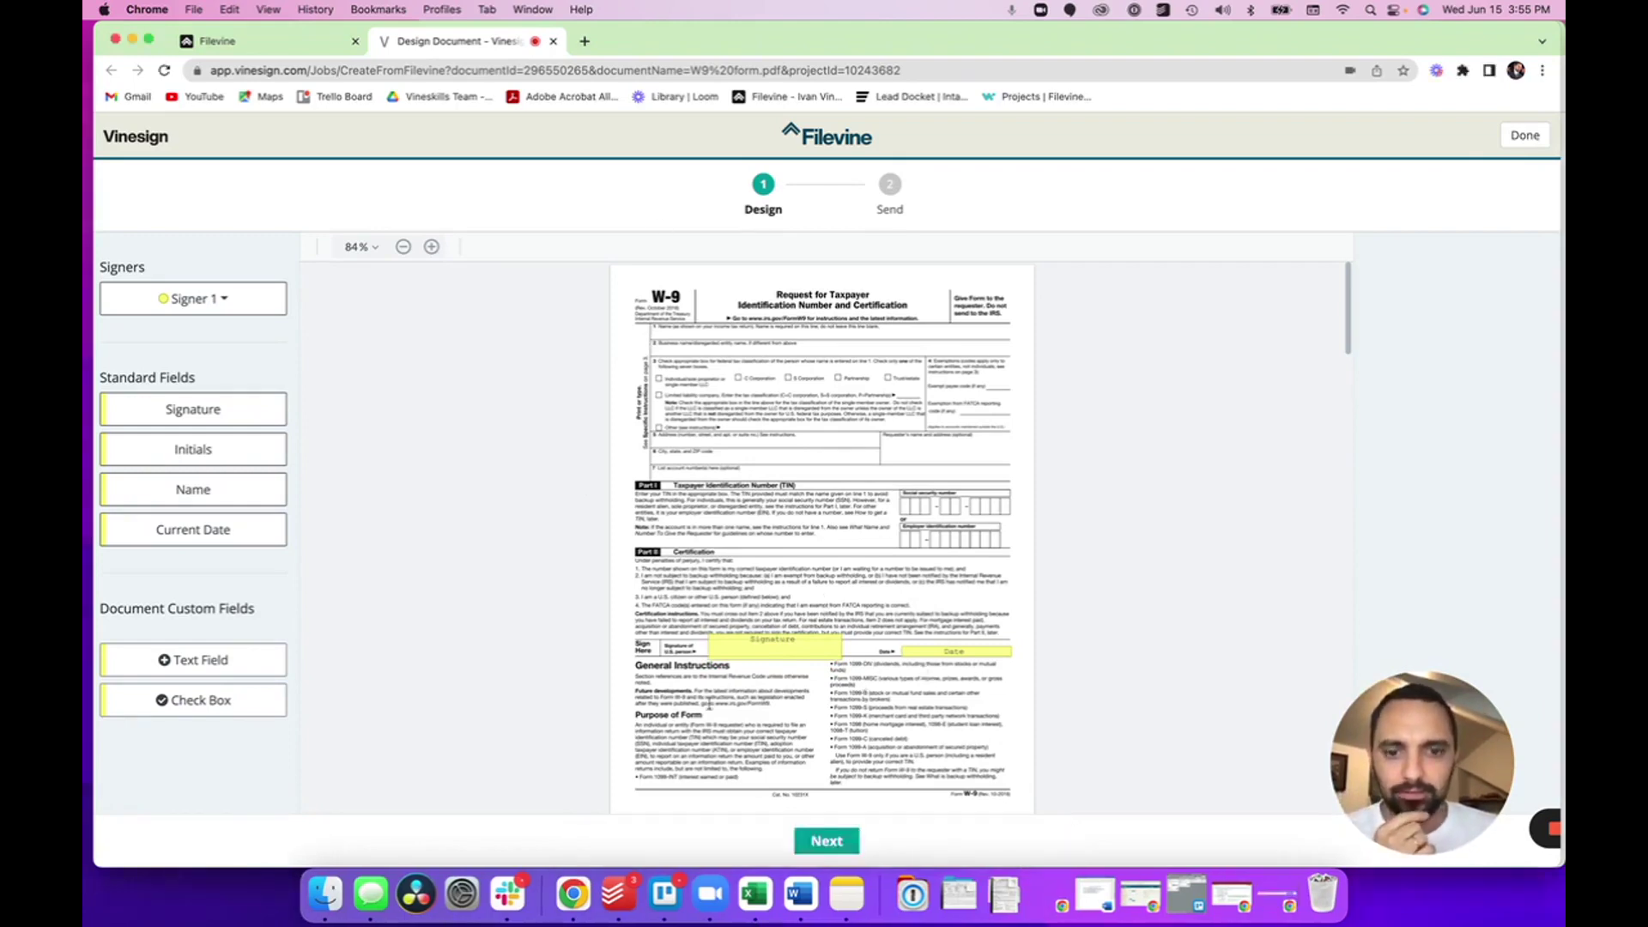
- In the Send step, name the document W9, keeping the current Filevine project
click(828, 845)
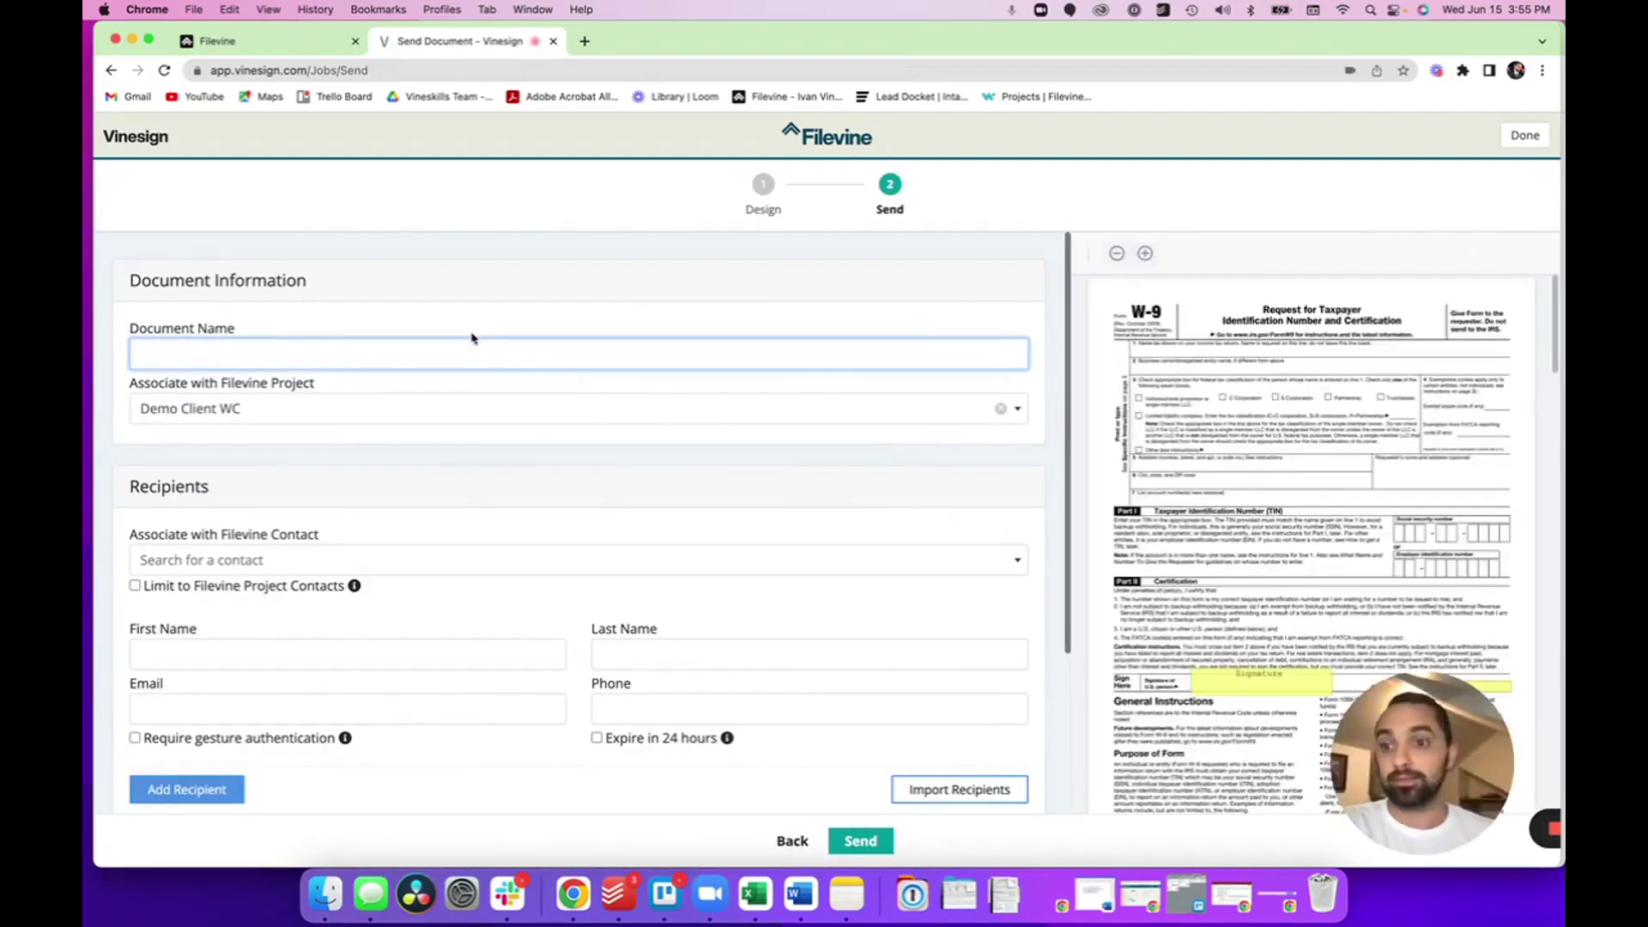
text(W9)
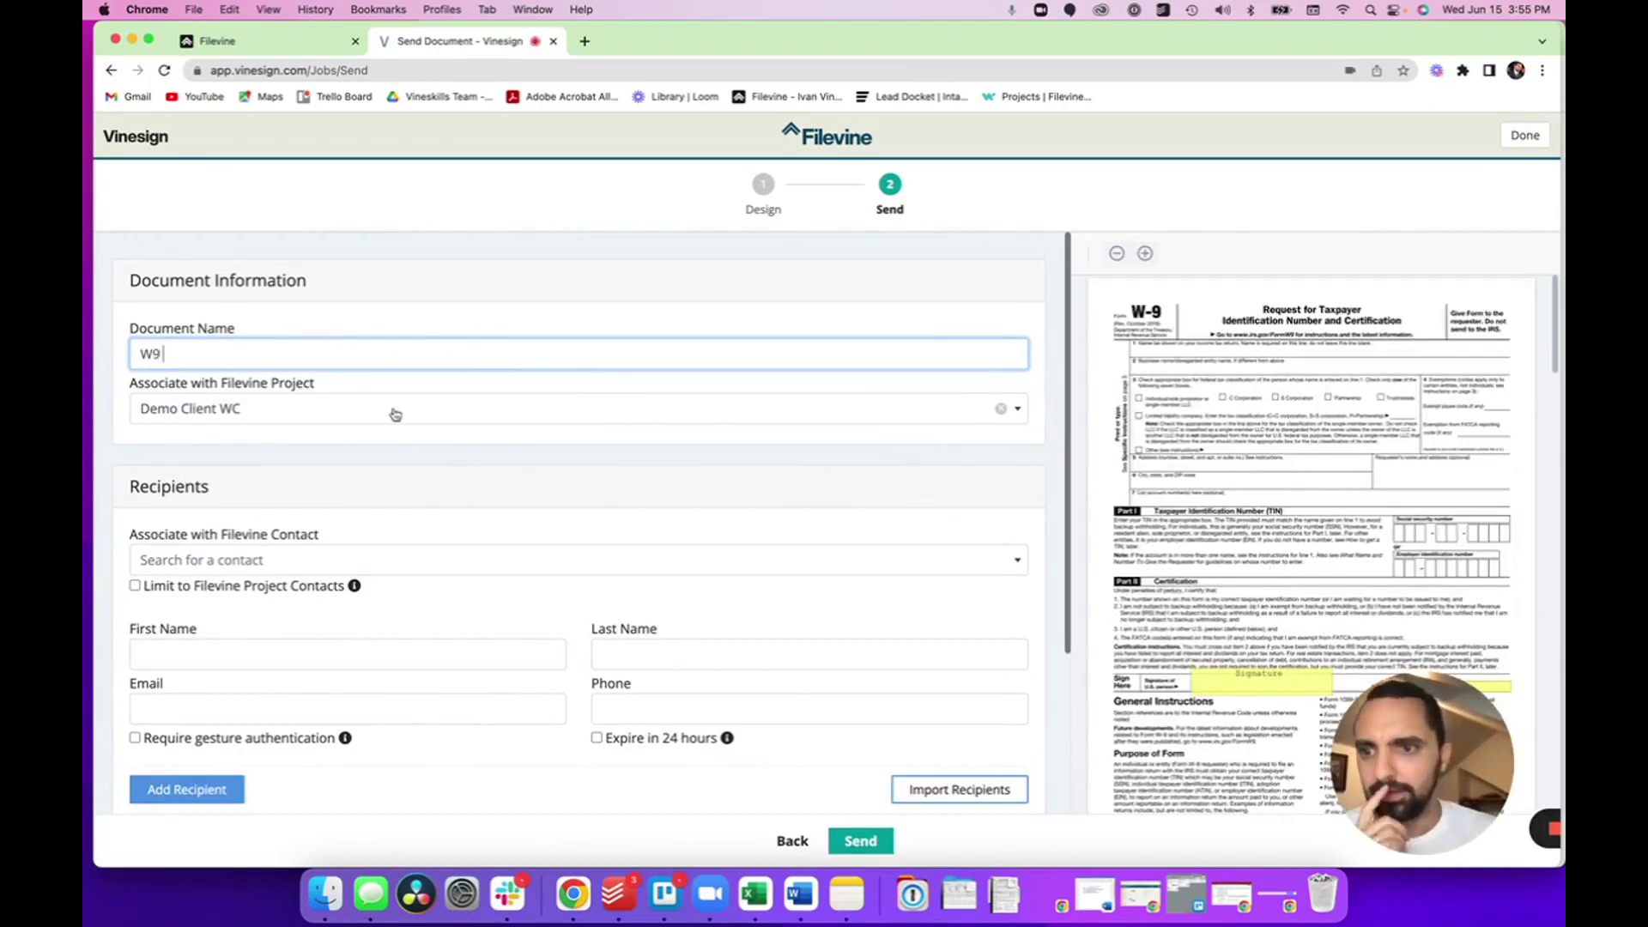
click(320, 420)
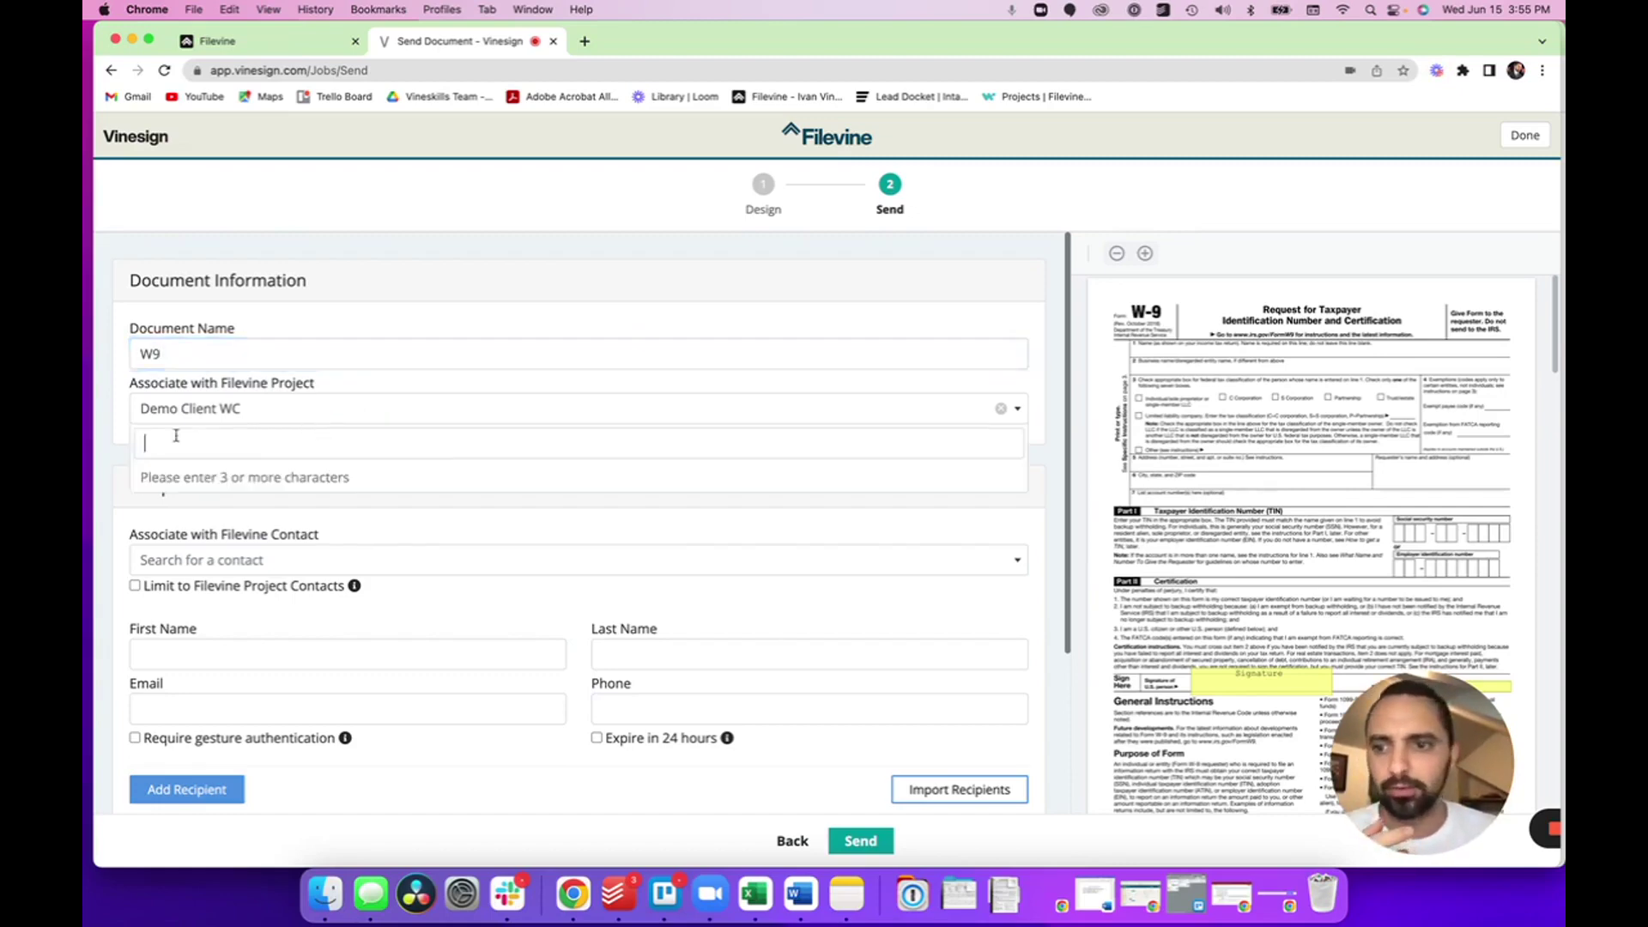
click(117, 448)
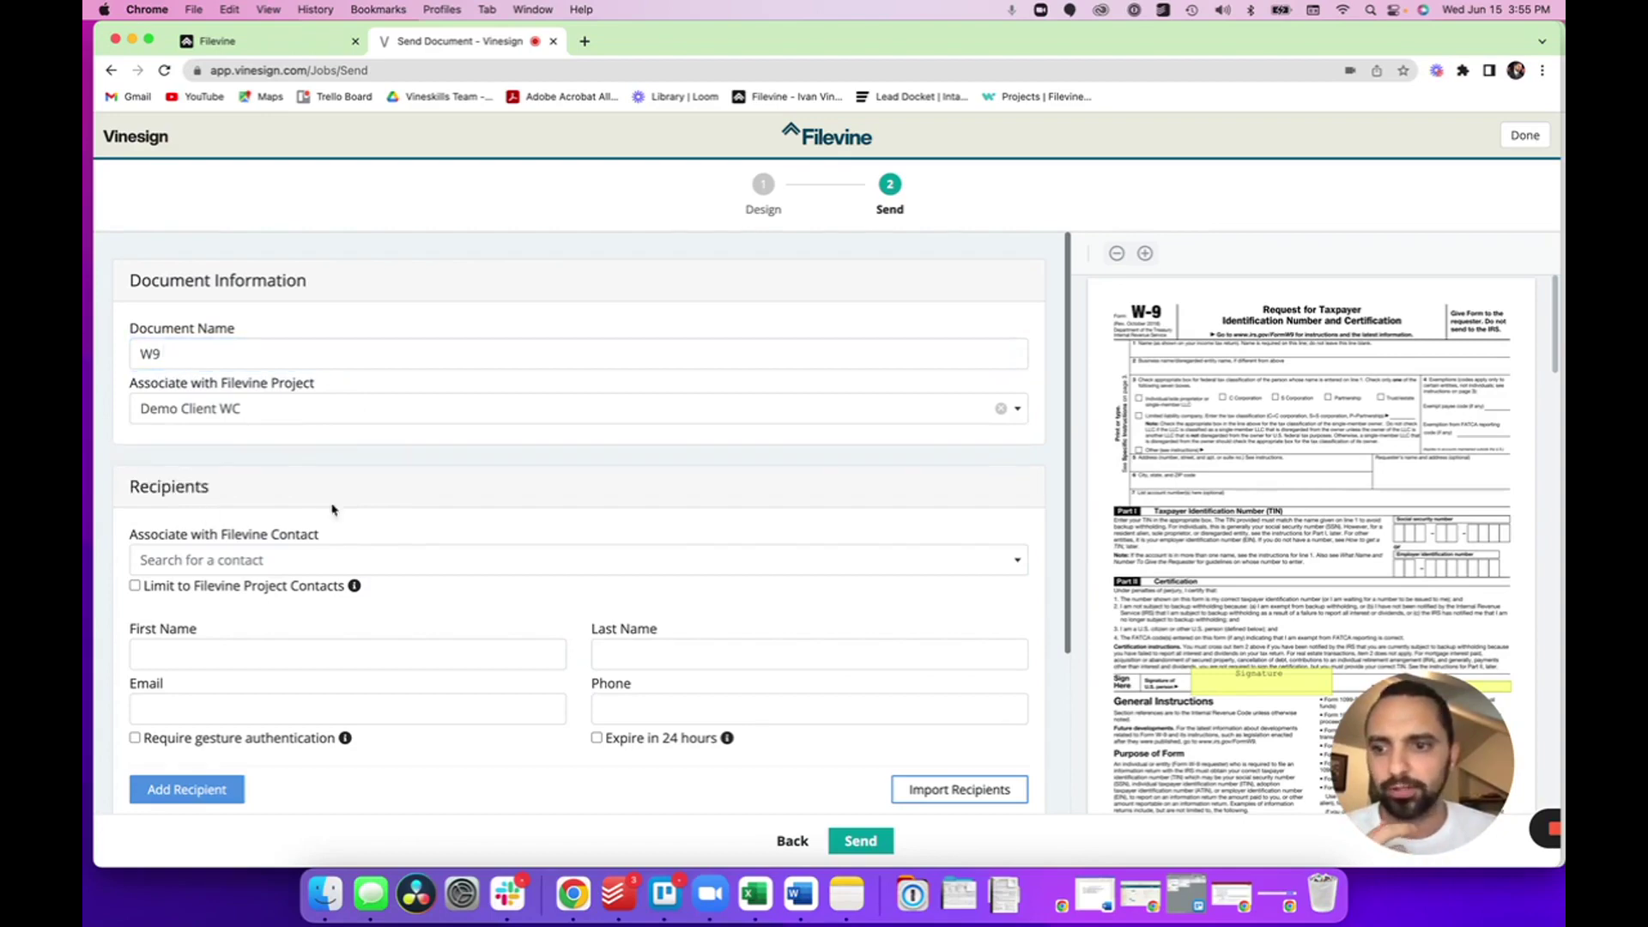
scroll(429, 524, down, 3)
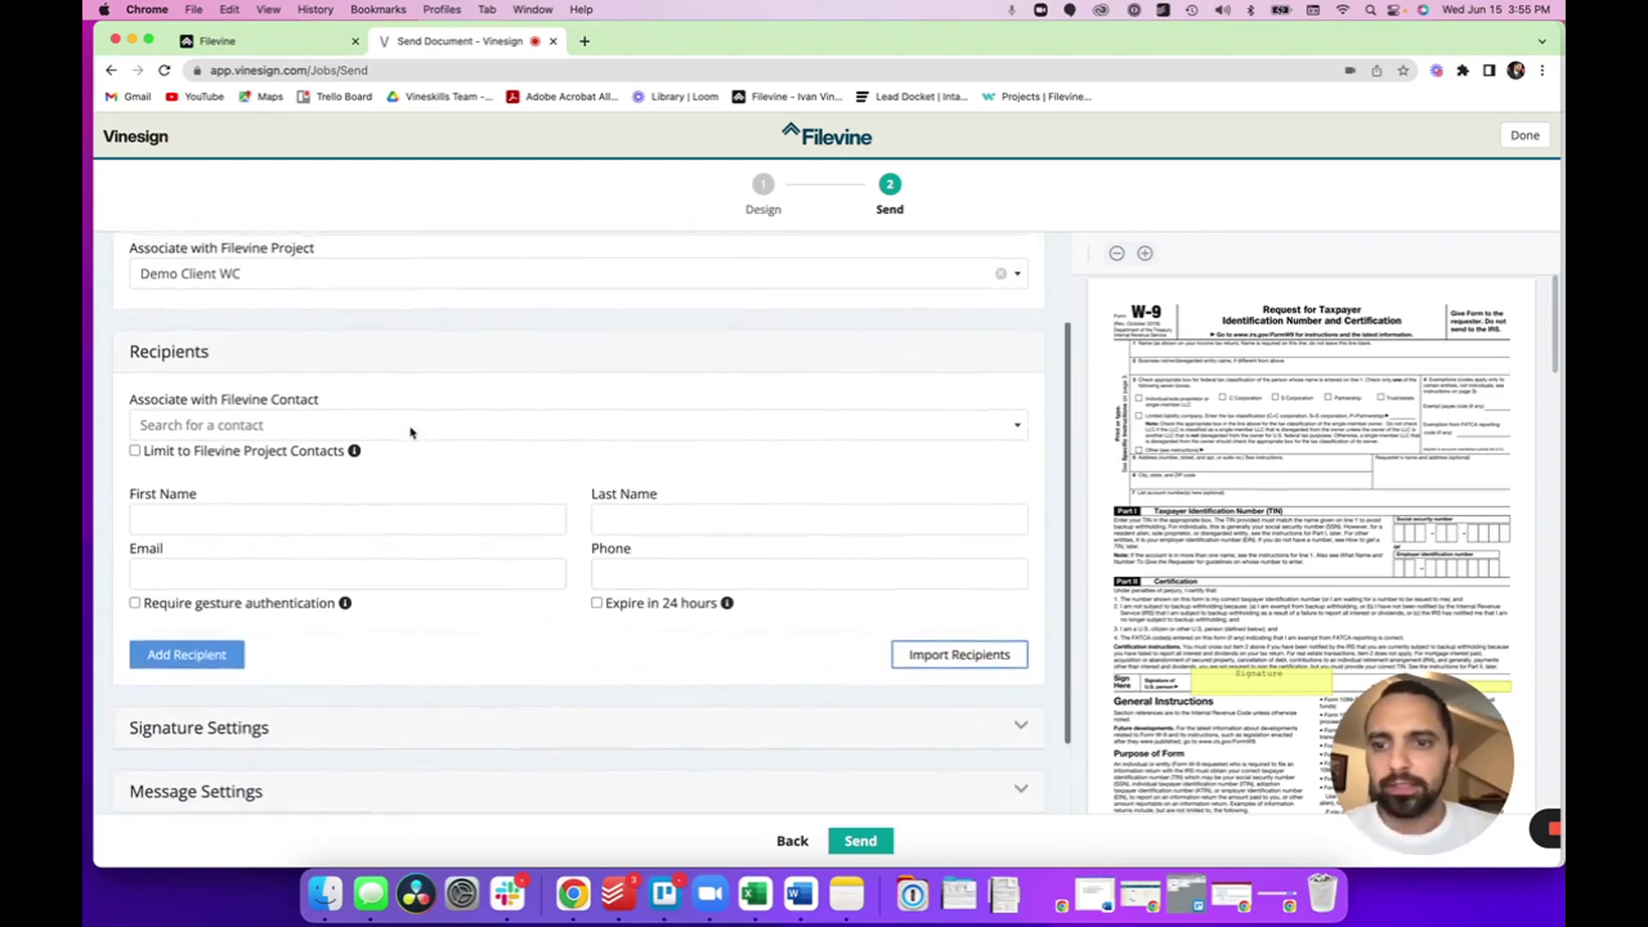
- Choose the client's contact as recipient, limited to Filevine project contacts
click(414, 429)
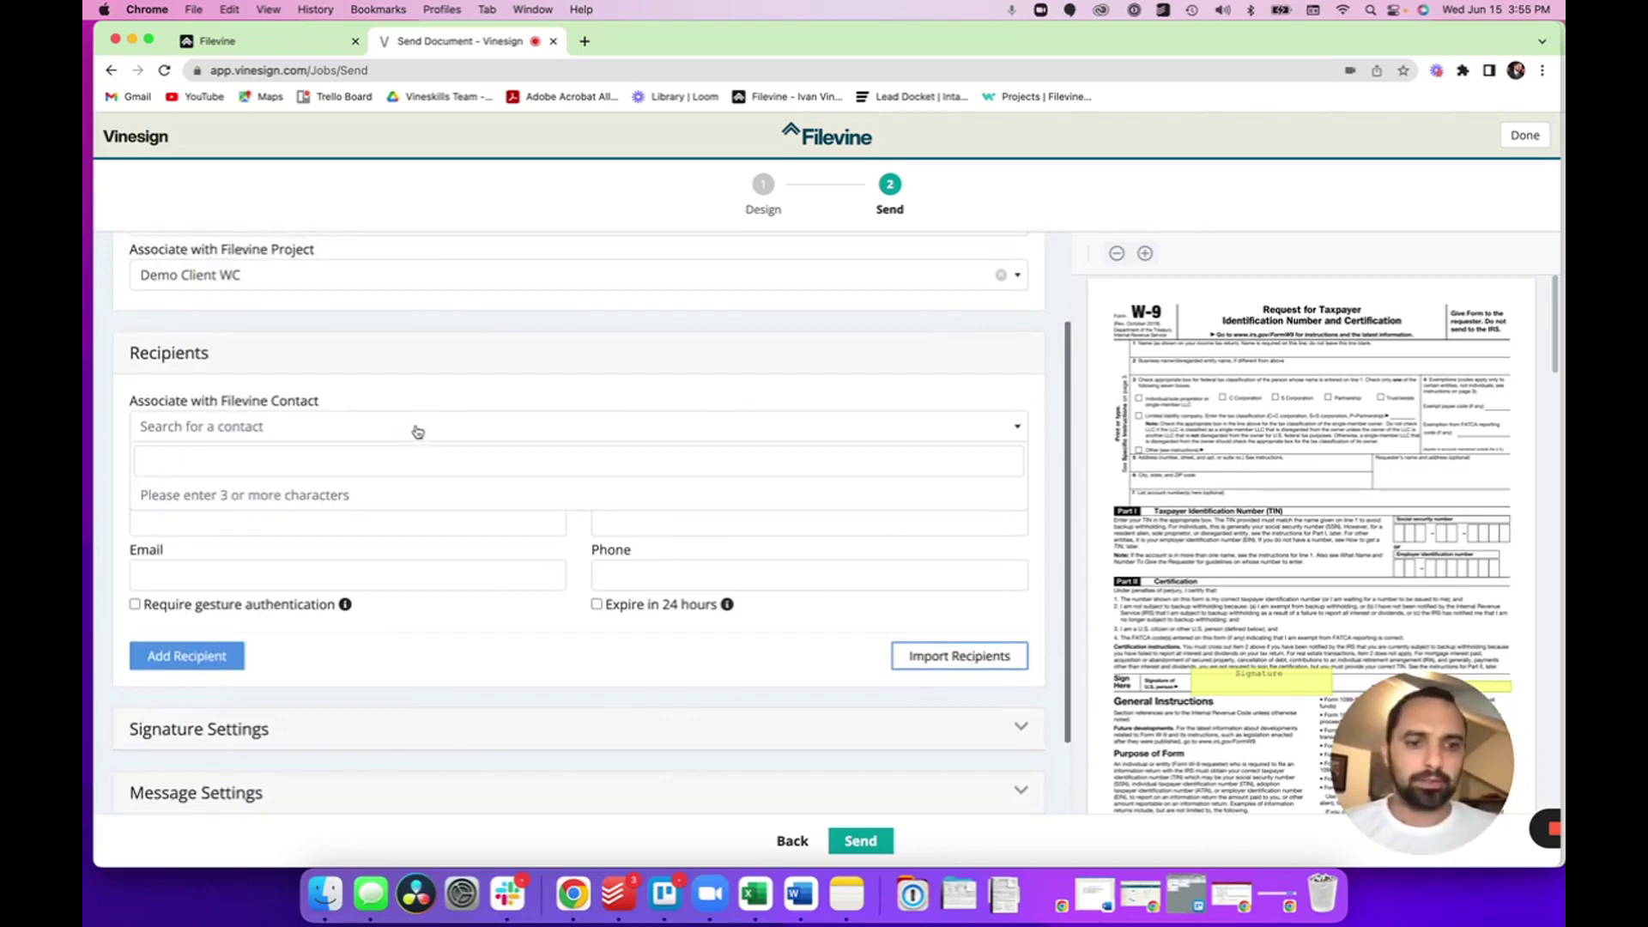
text(Demo )
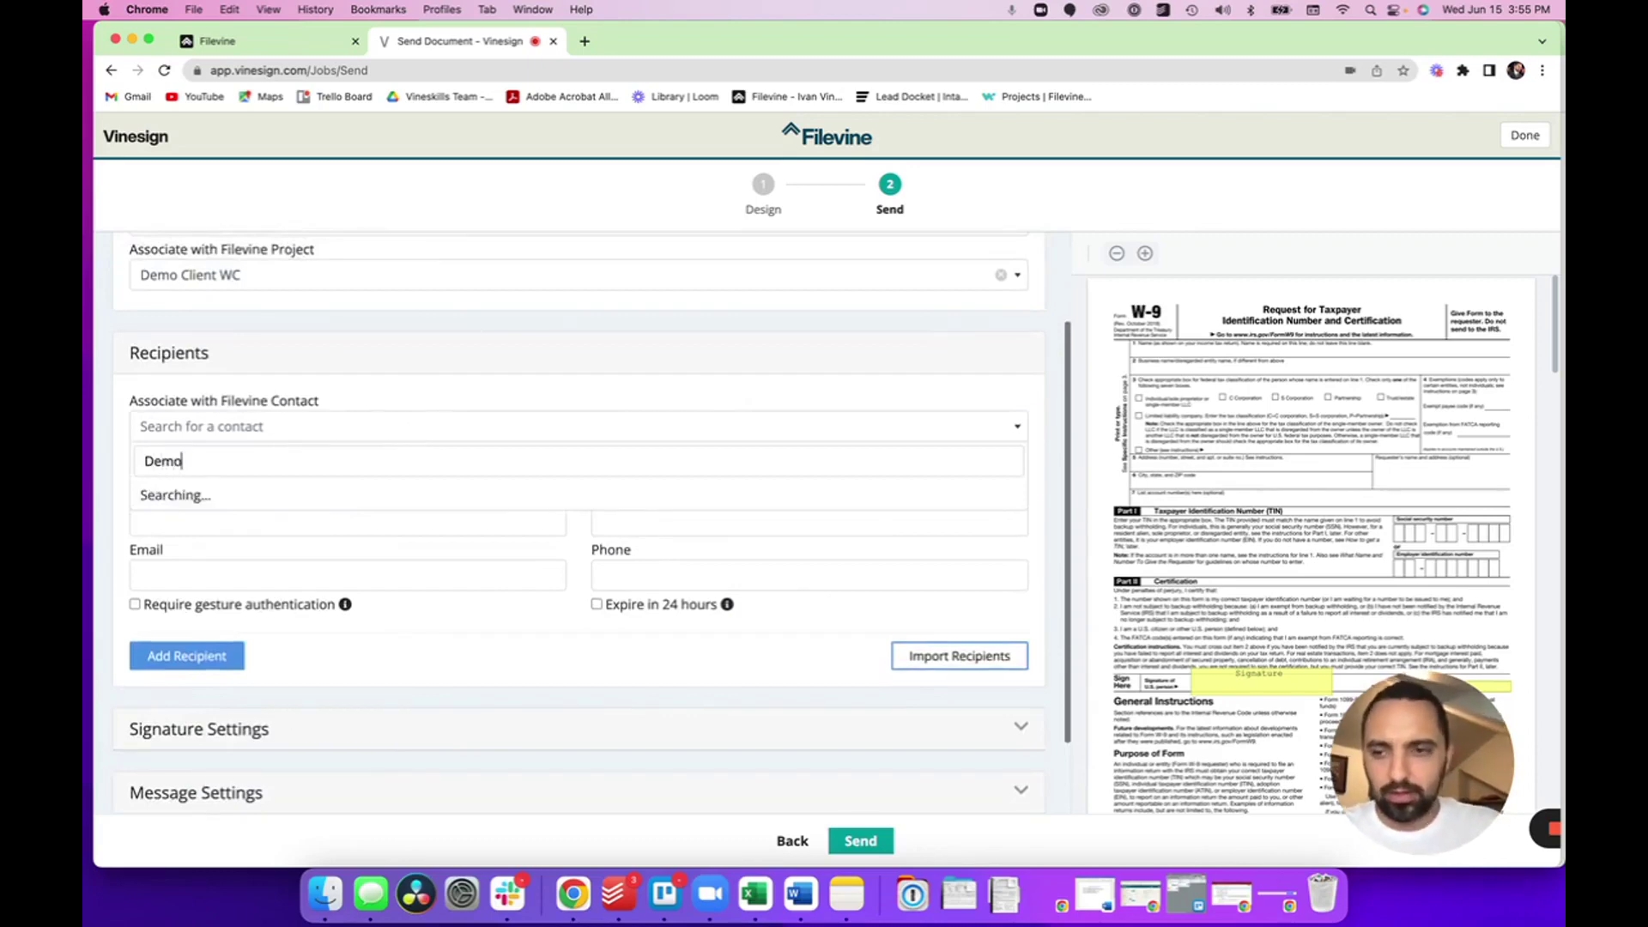
text(c)
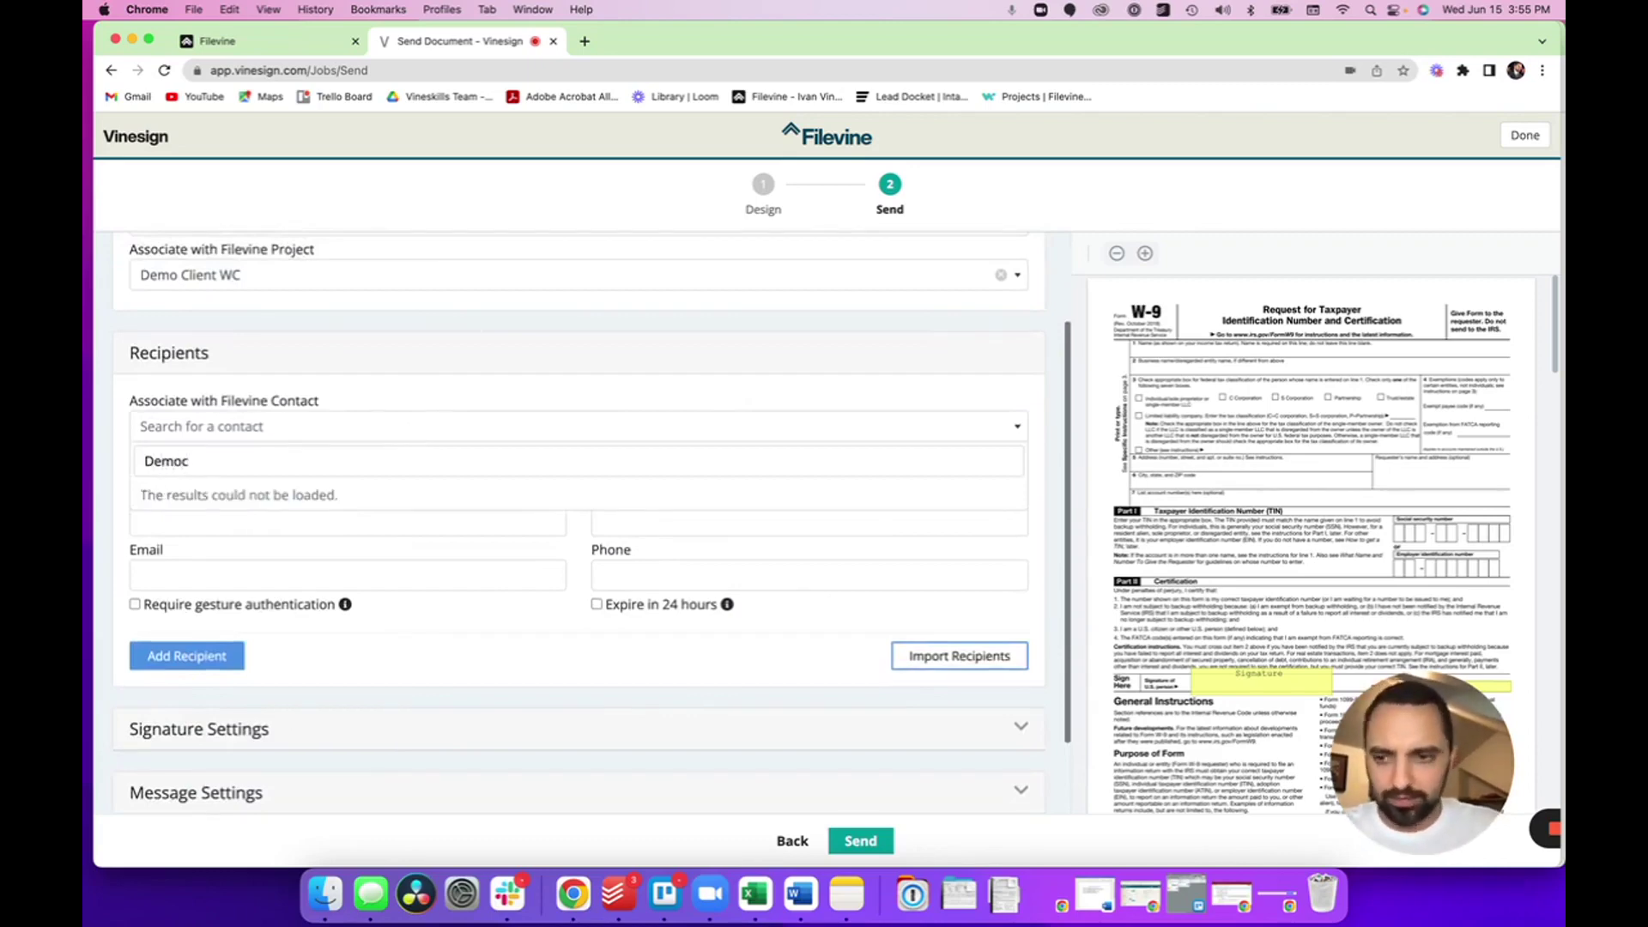
text(lient)
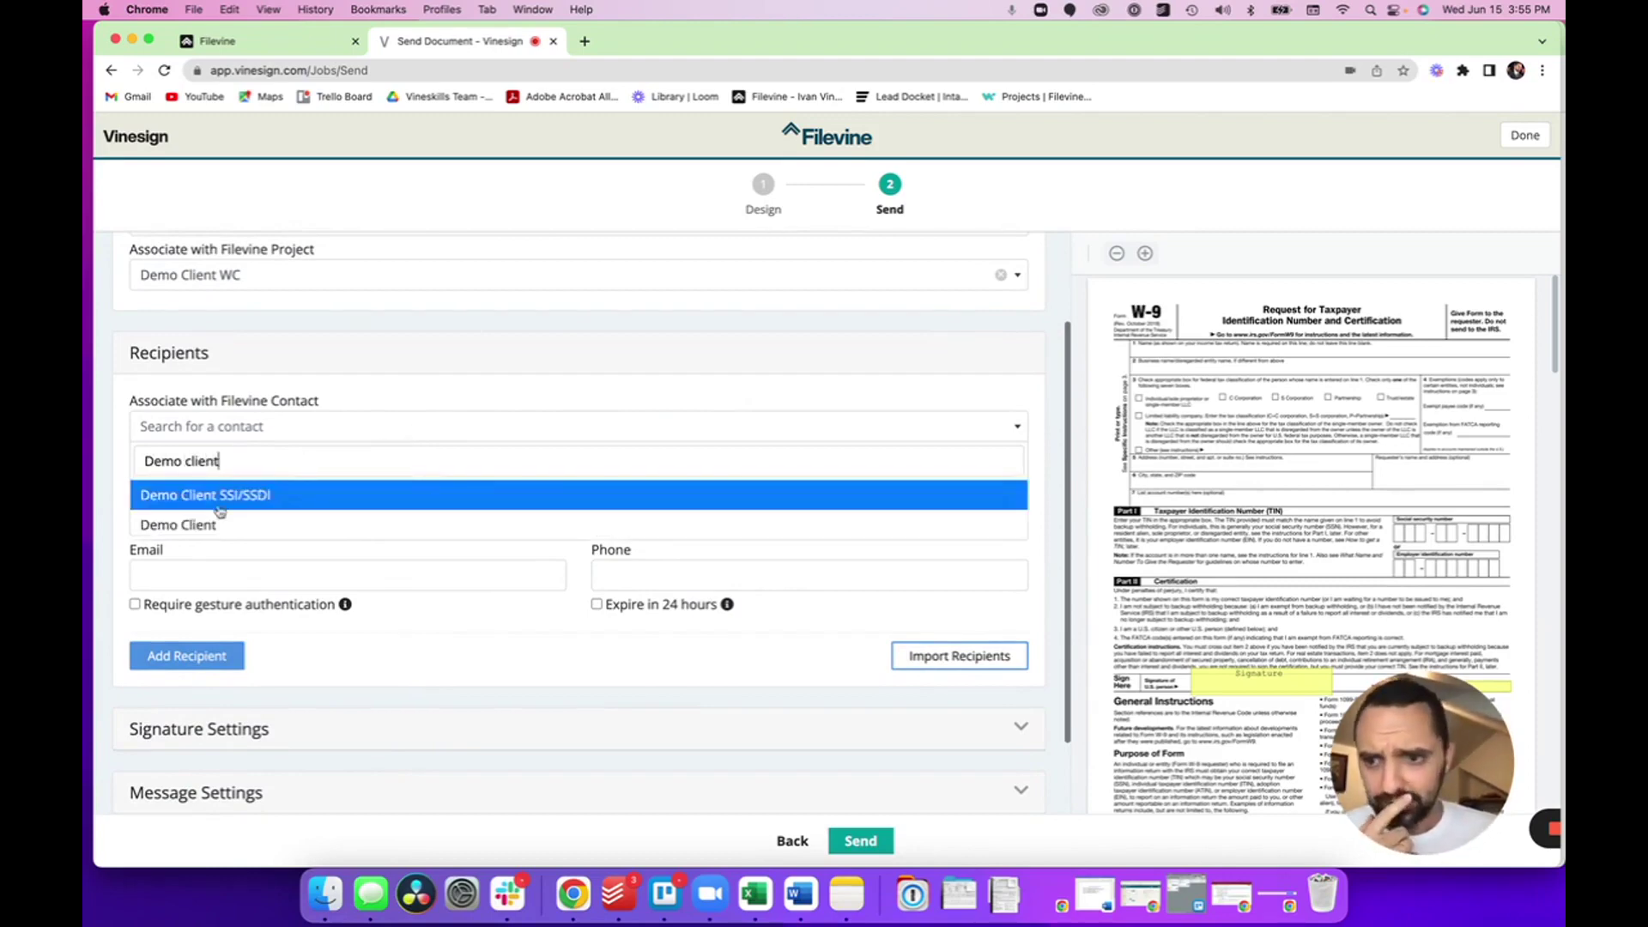
click(203, 523)
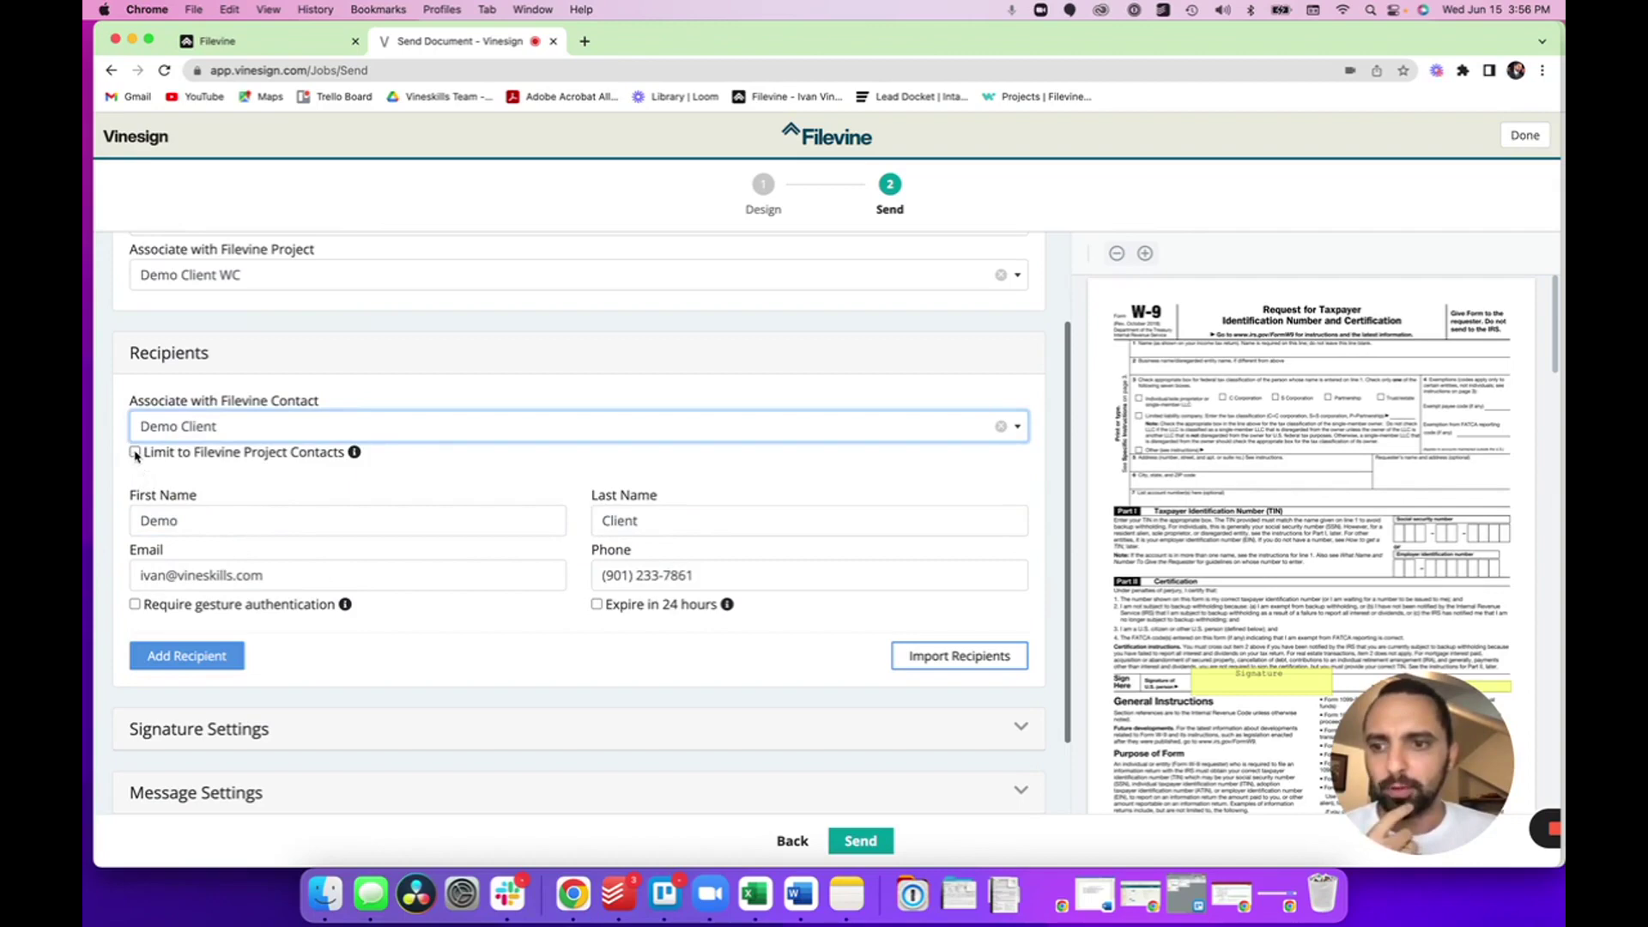
click(135, 452)
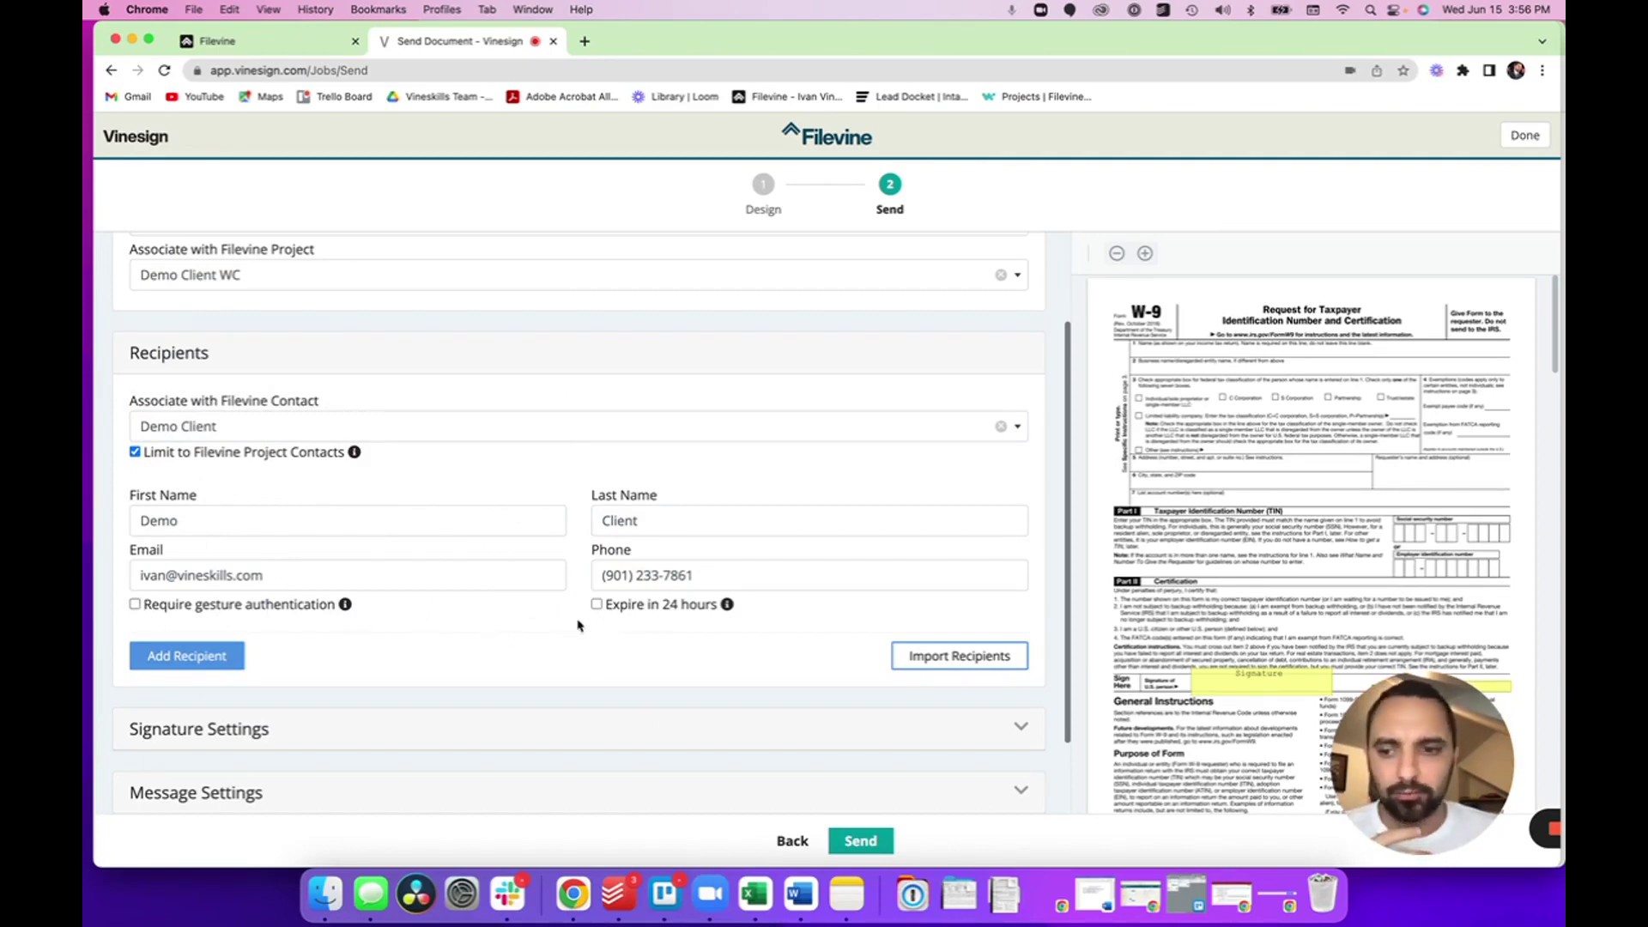
- Expand Signature Settings and Message Settings to show black signature colour and English SMS and email defaults
scroll(550, 654, down, 1)
scroll(550, 654, down, 5)
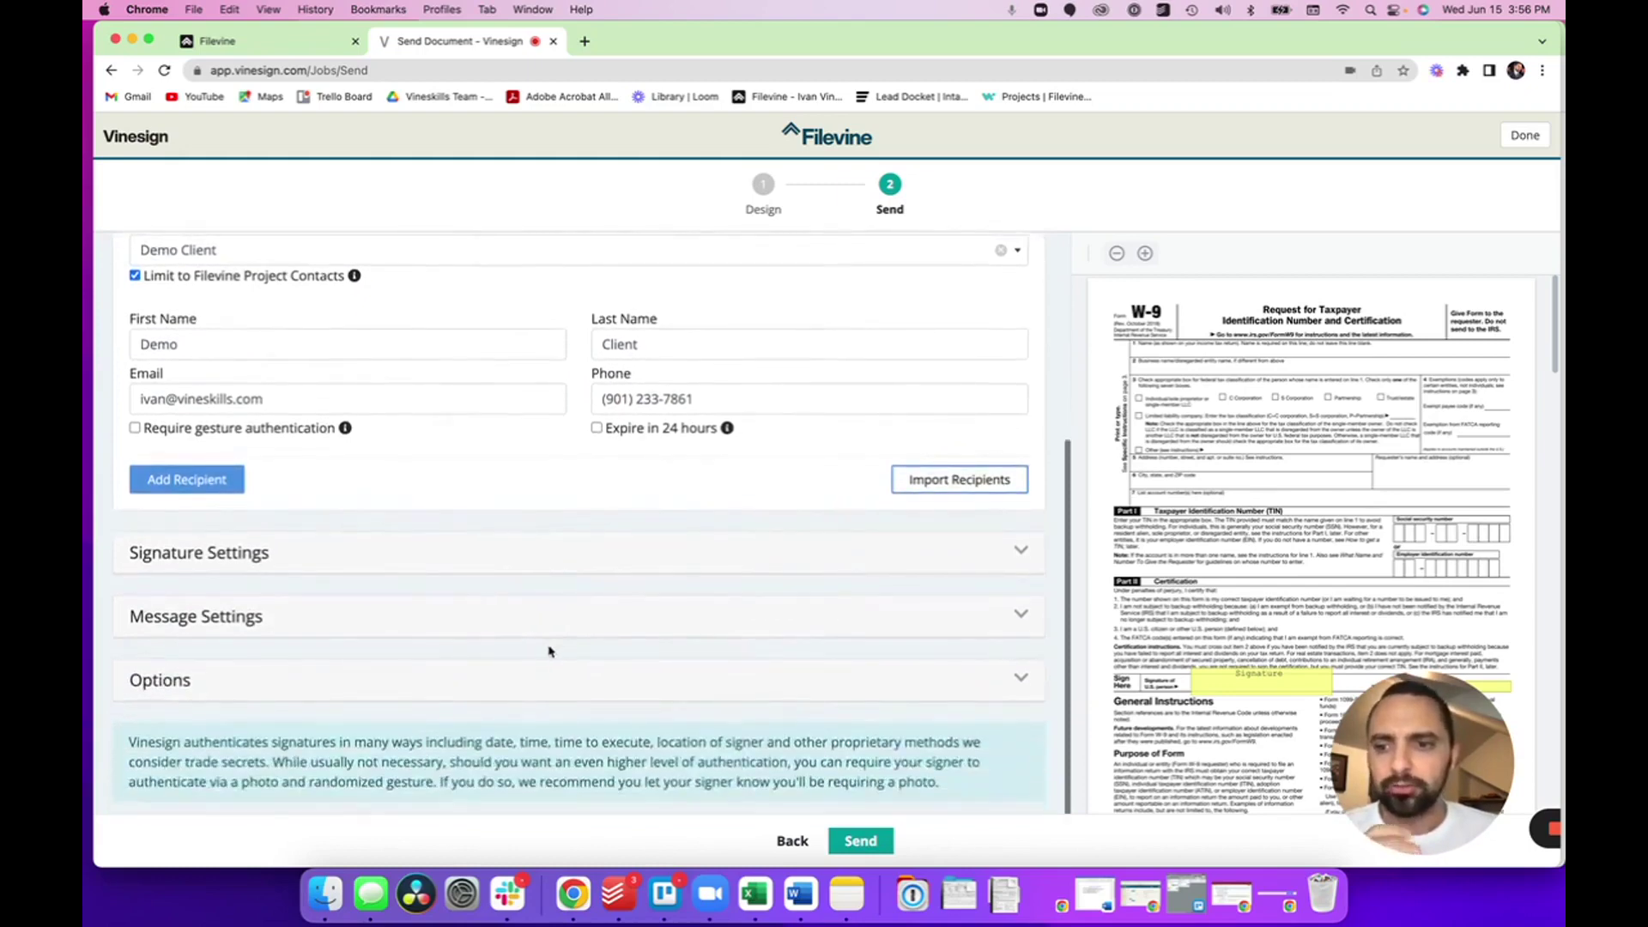
click(559, 559)
scroll(550, 616, down, 5)
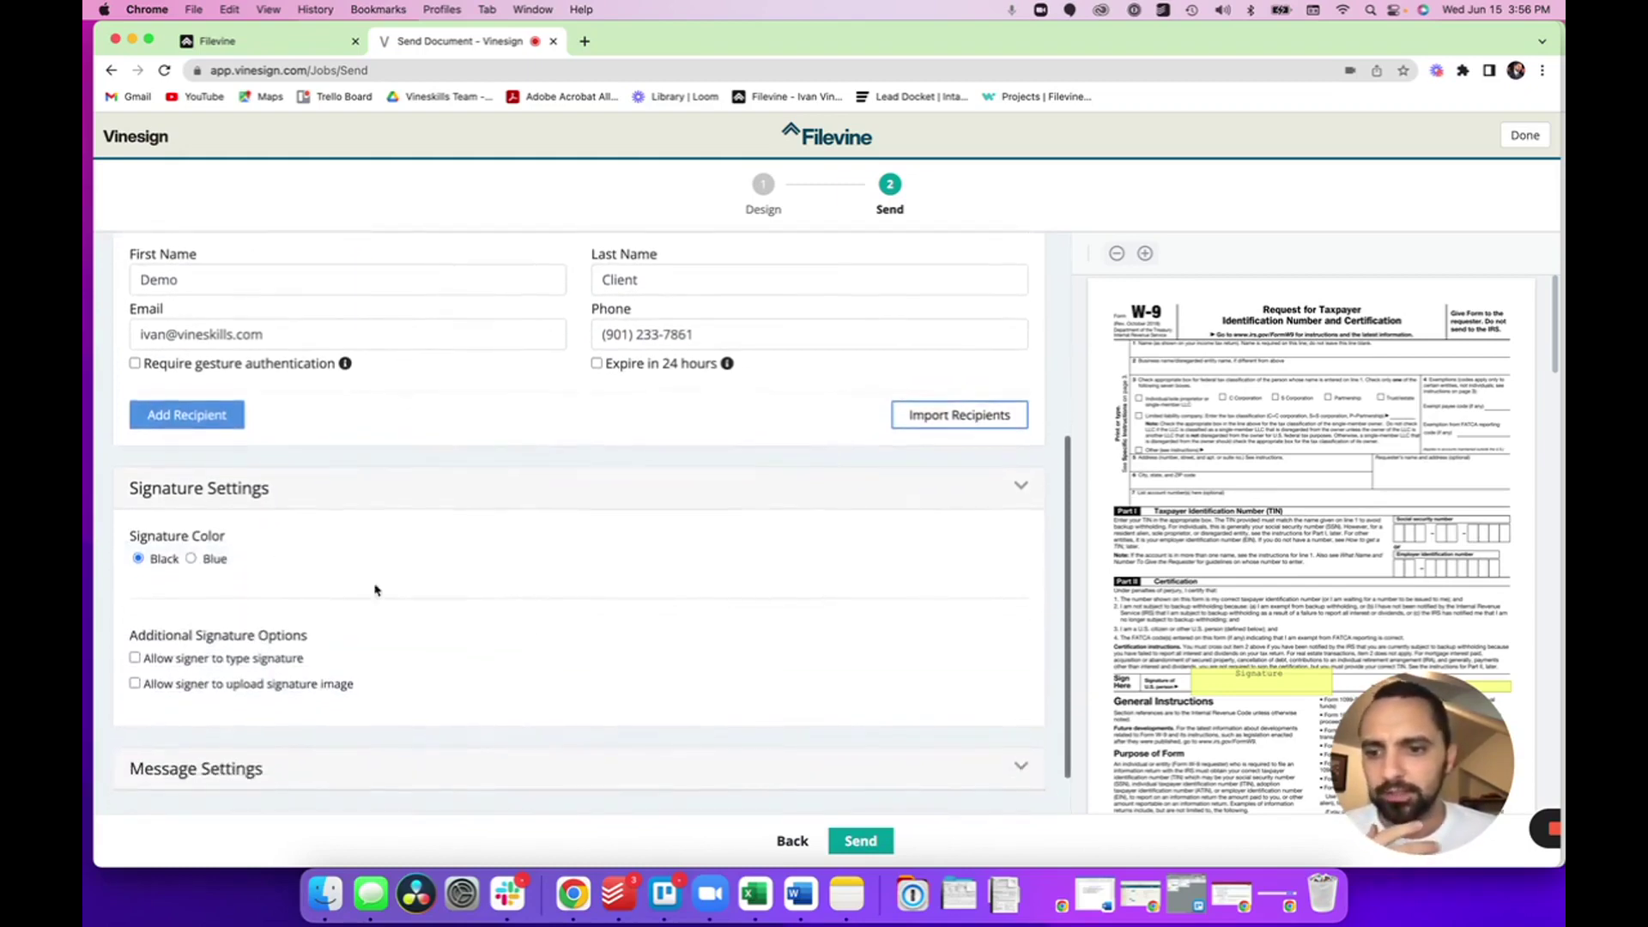
click(508, 623)
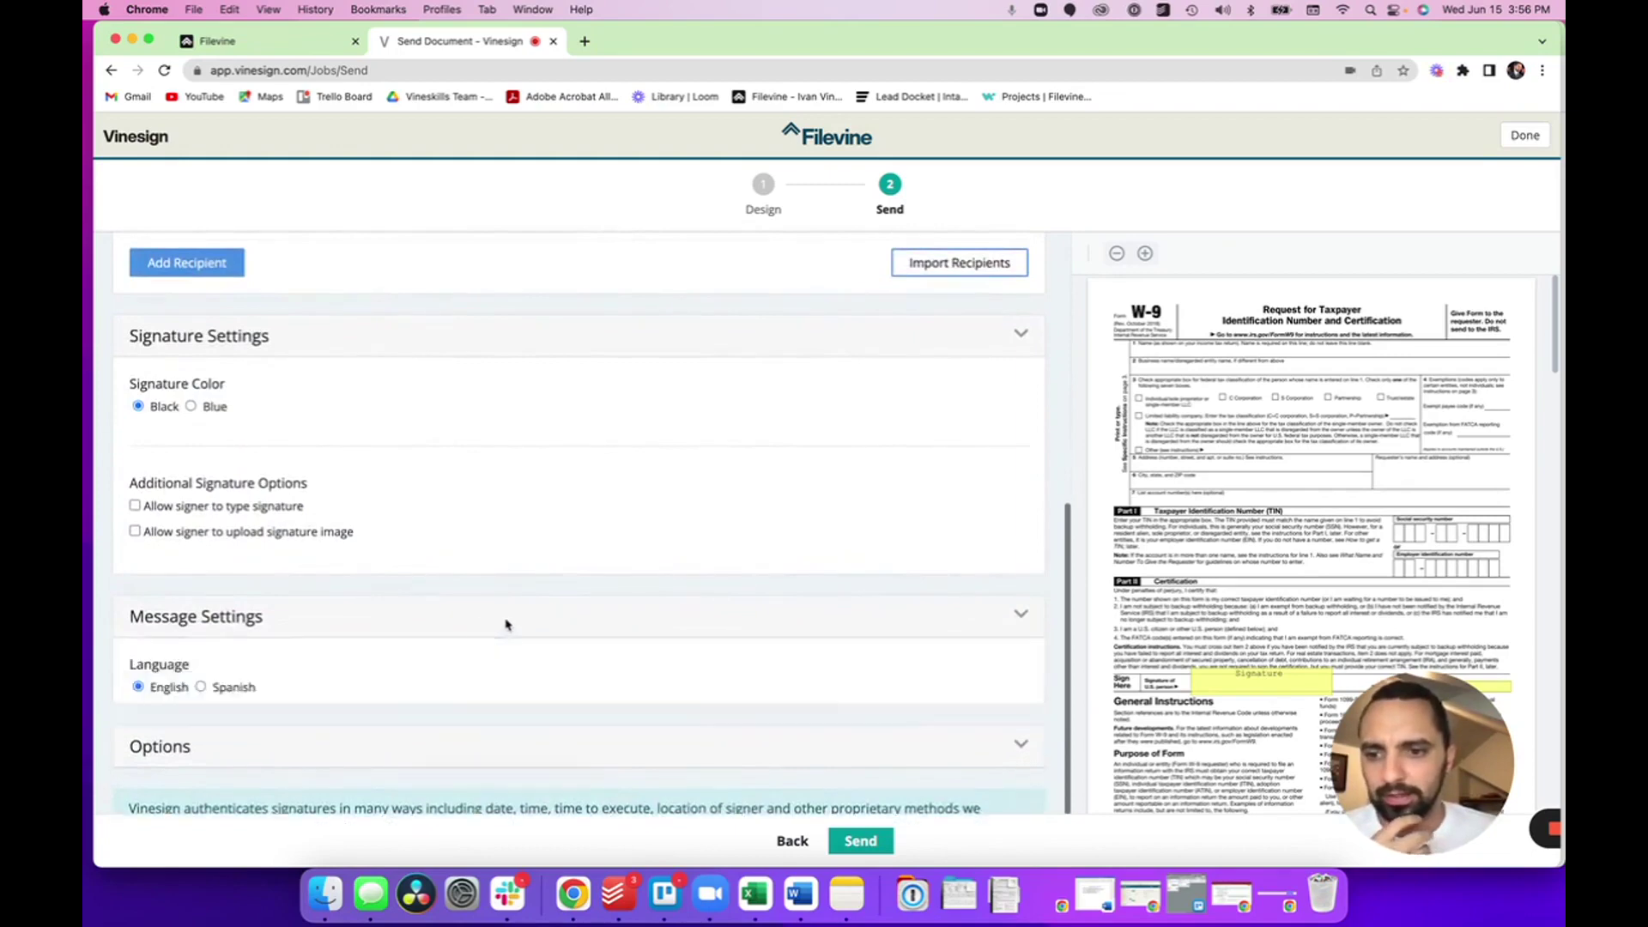
scroll(626, 720, down, 6)
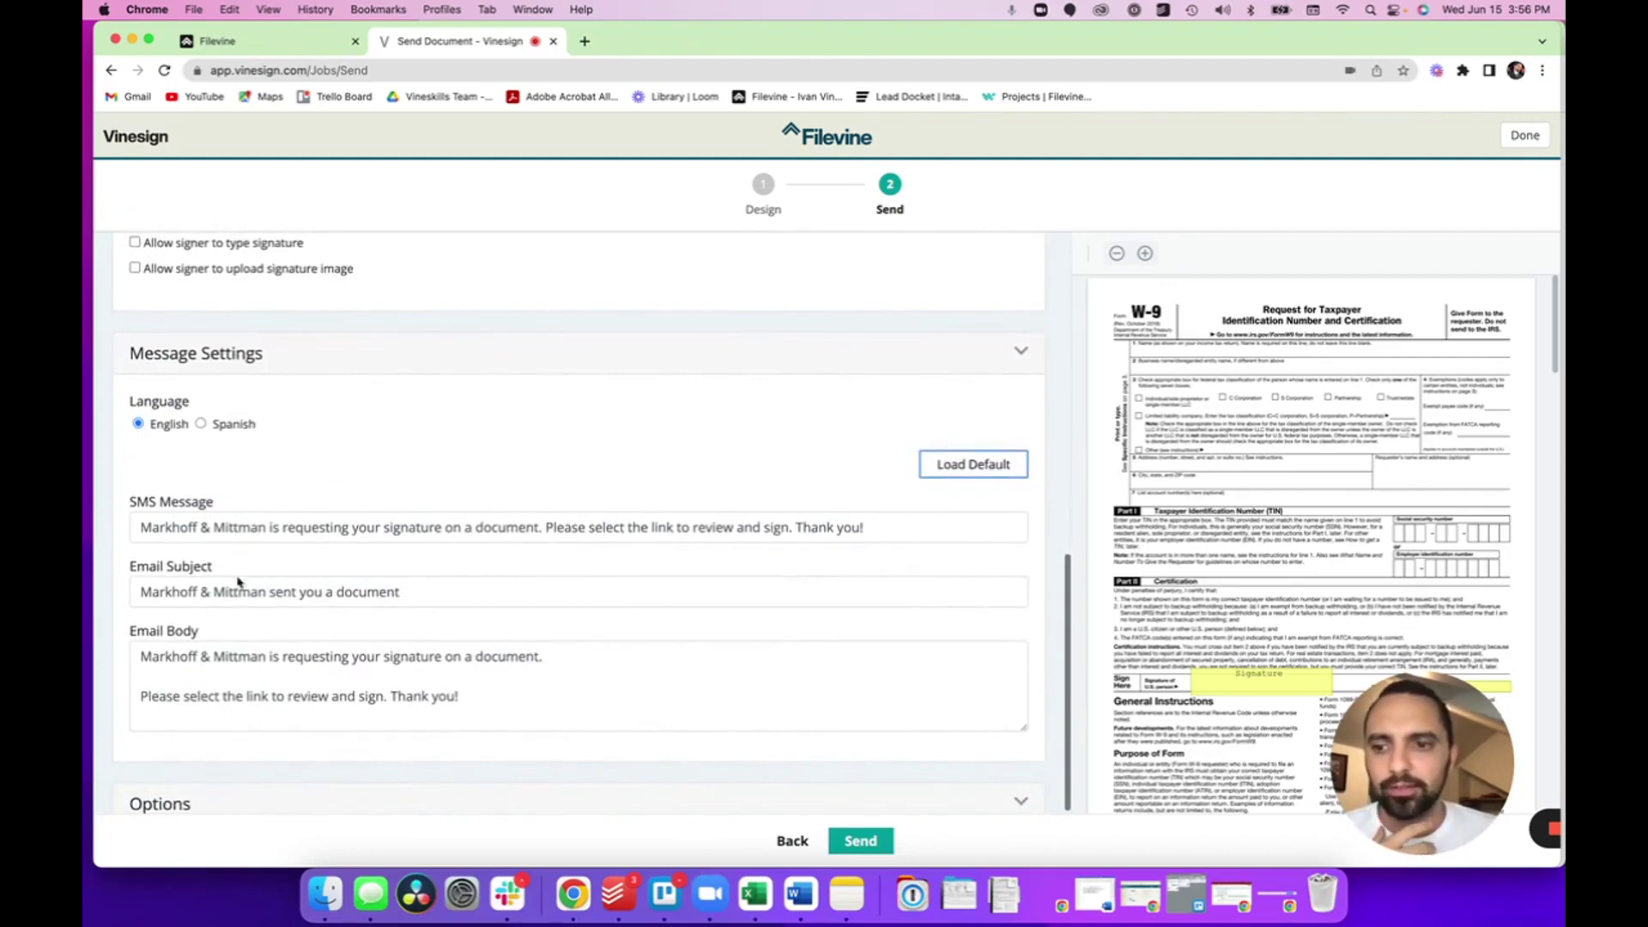
- Preview the signer messages in Spanish, set them back to English, and collapse Message Settings
click(201, 425)
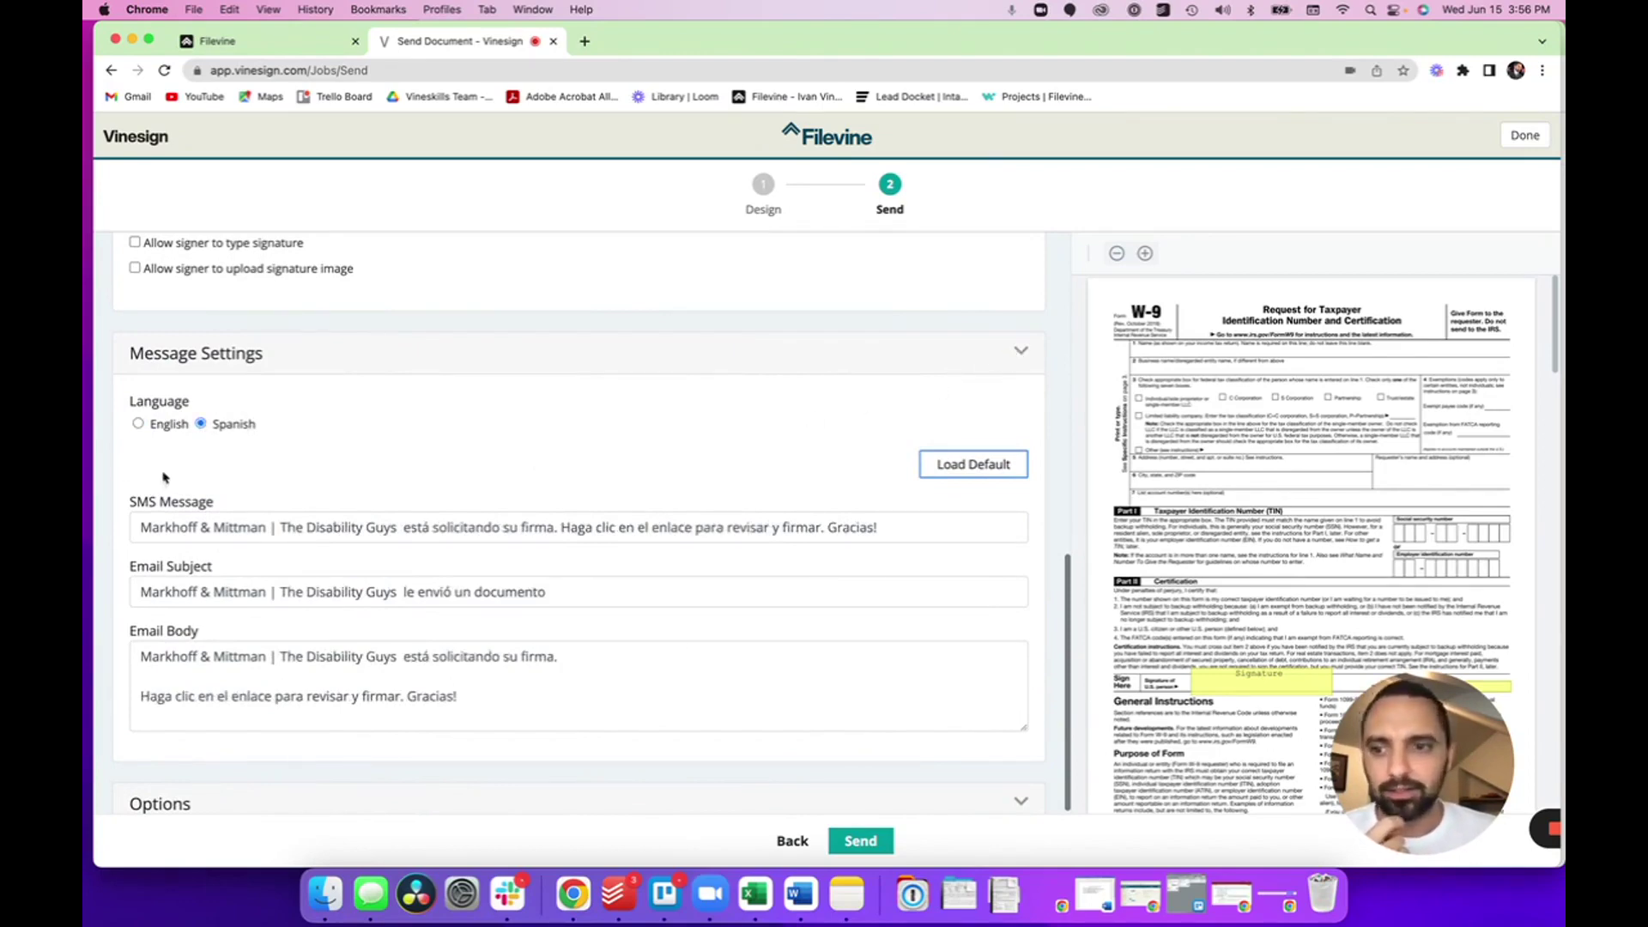
click(137, 424)
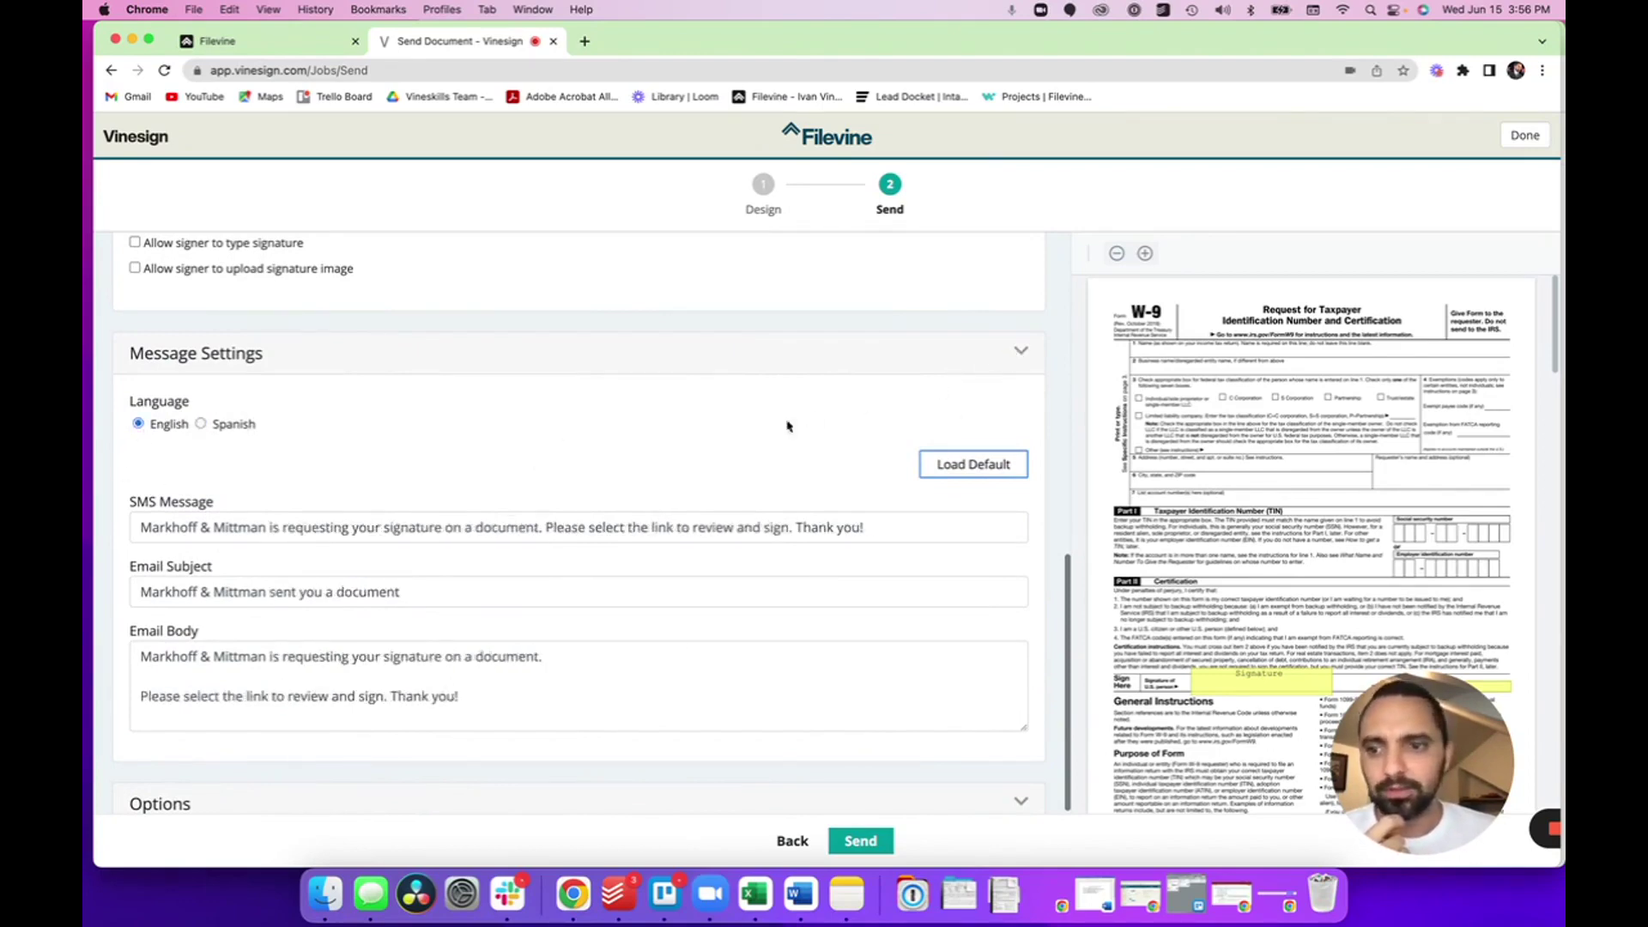
click(1021, 353)
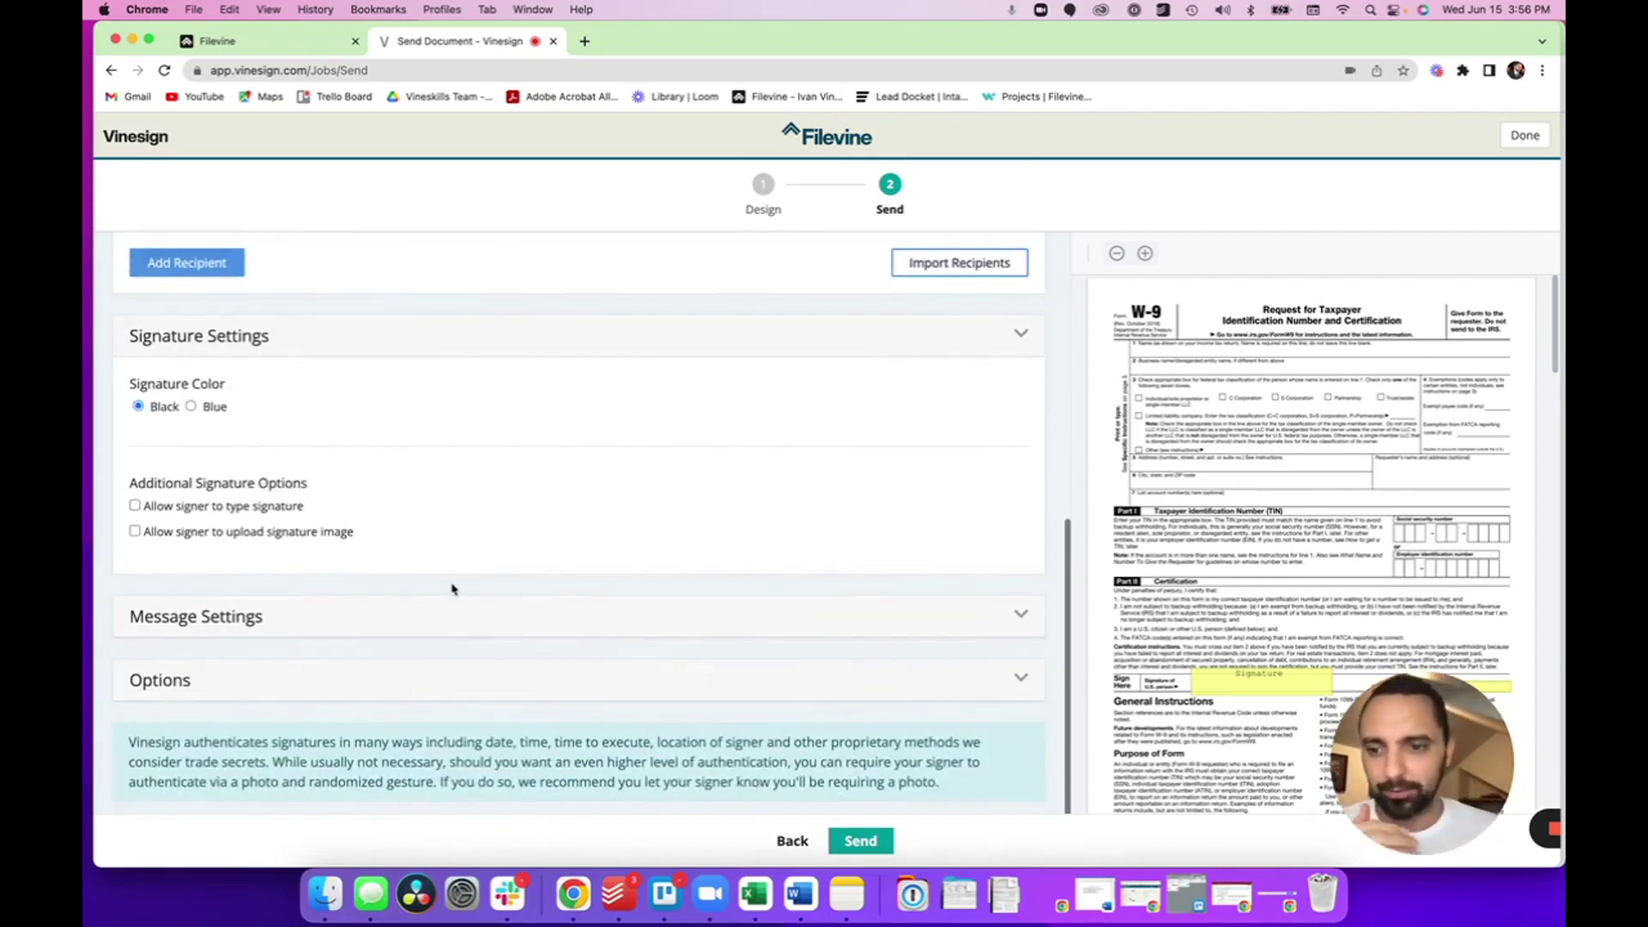
- Check the Options section, then send the W9 for the client's signature
click(490, 688)
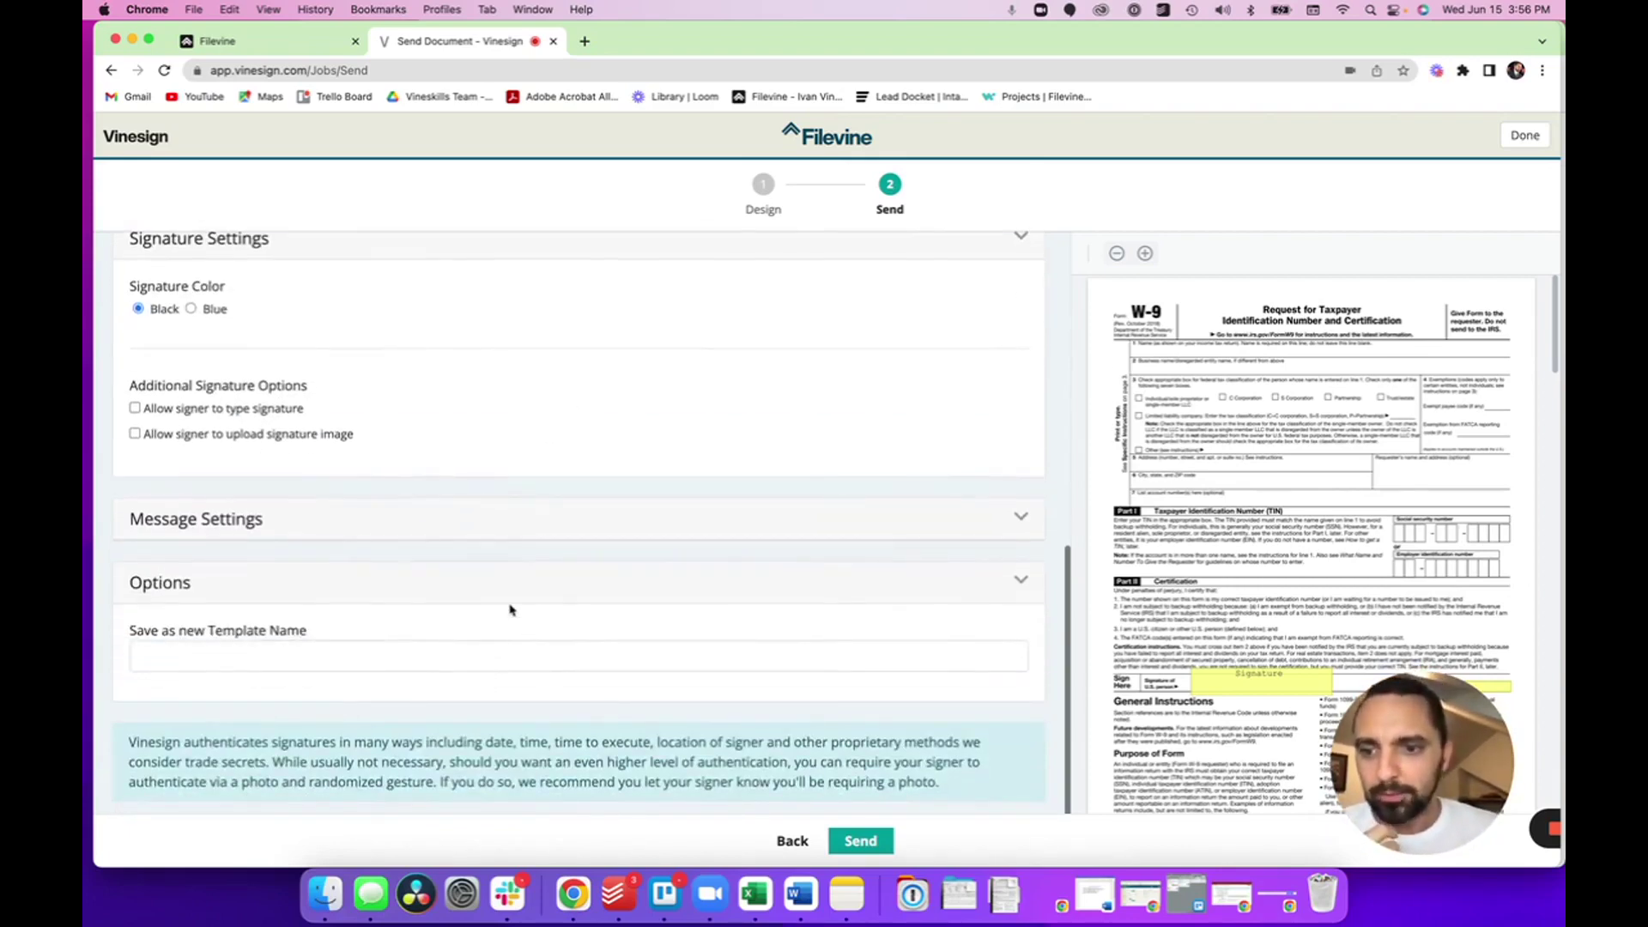
click(460, 585)
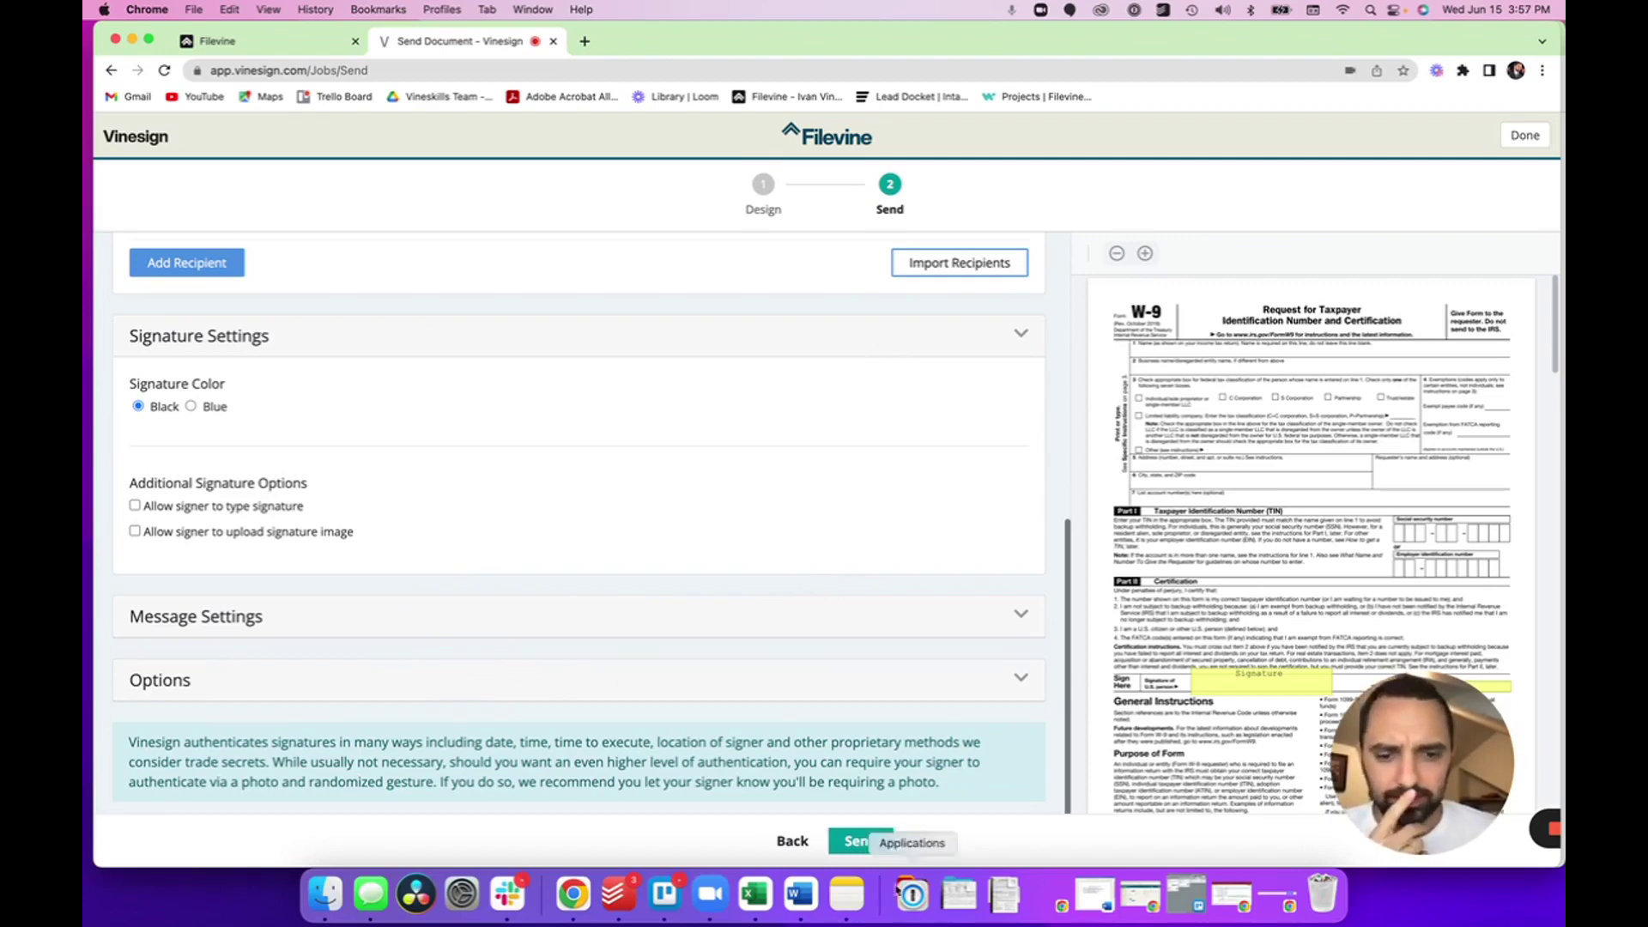
click(876, 847)
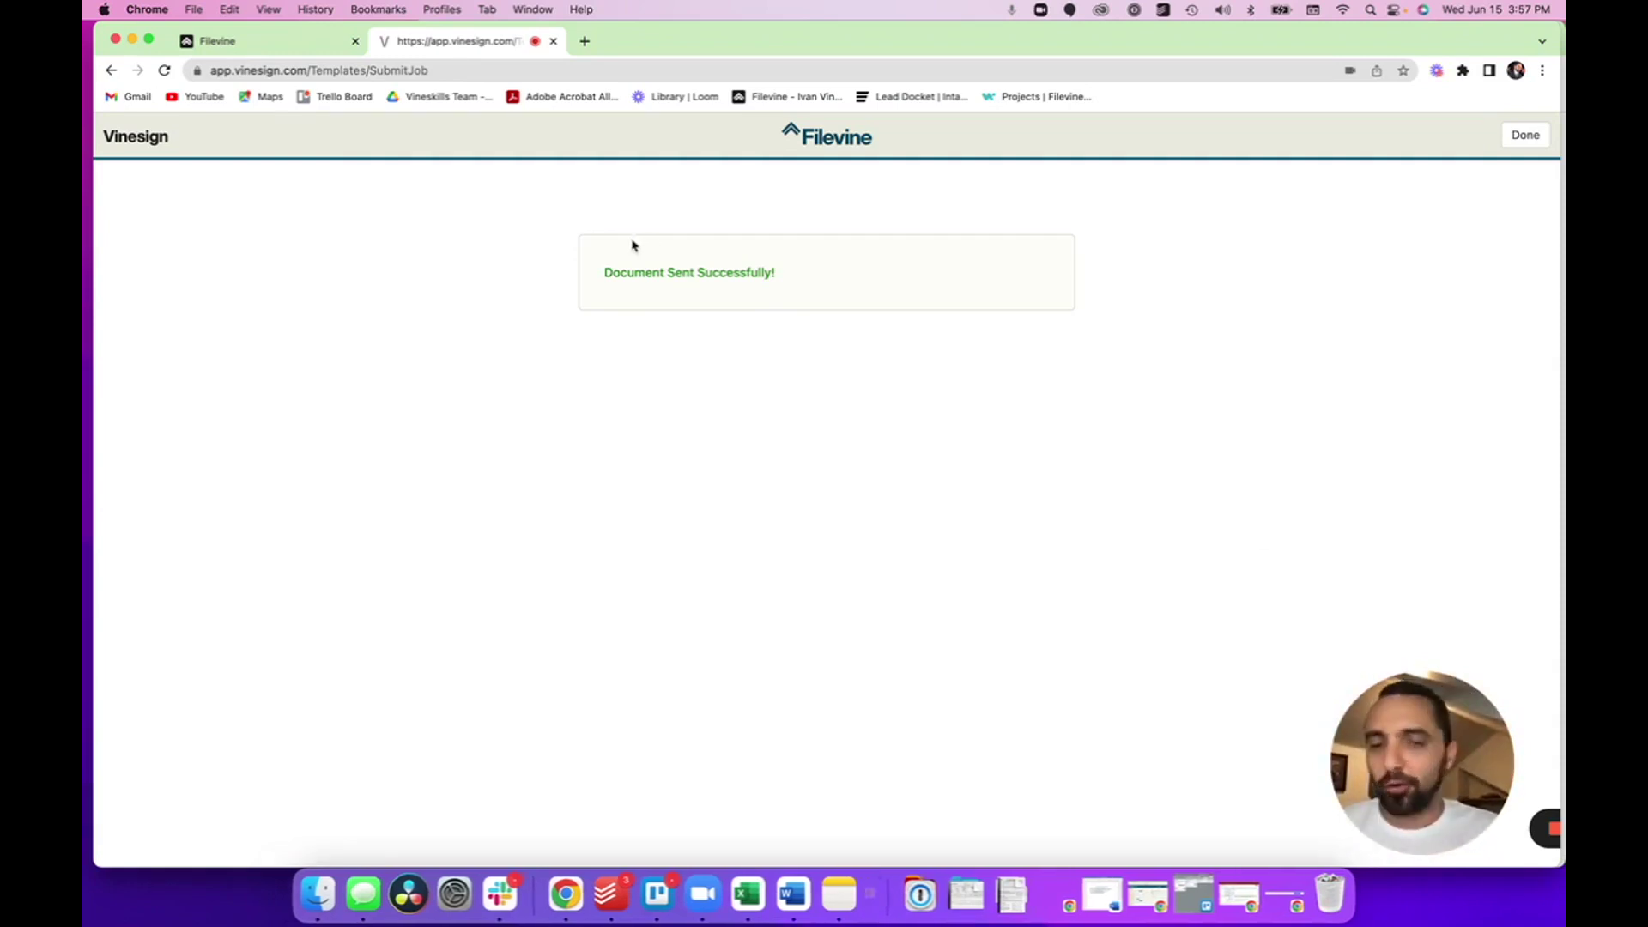
- Close the Vinesign sent confirmation with Done, returning to Filevine's Test Vinesign folder
click(257, 40)
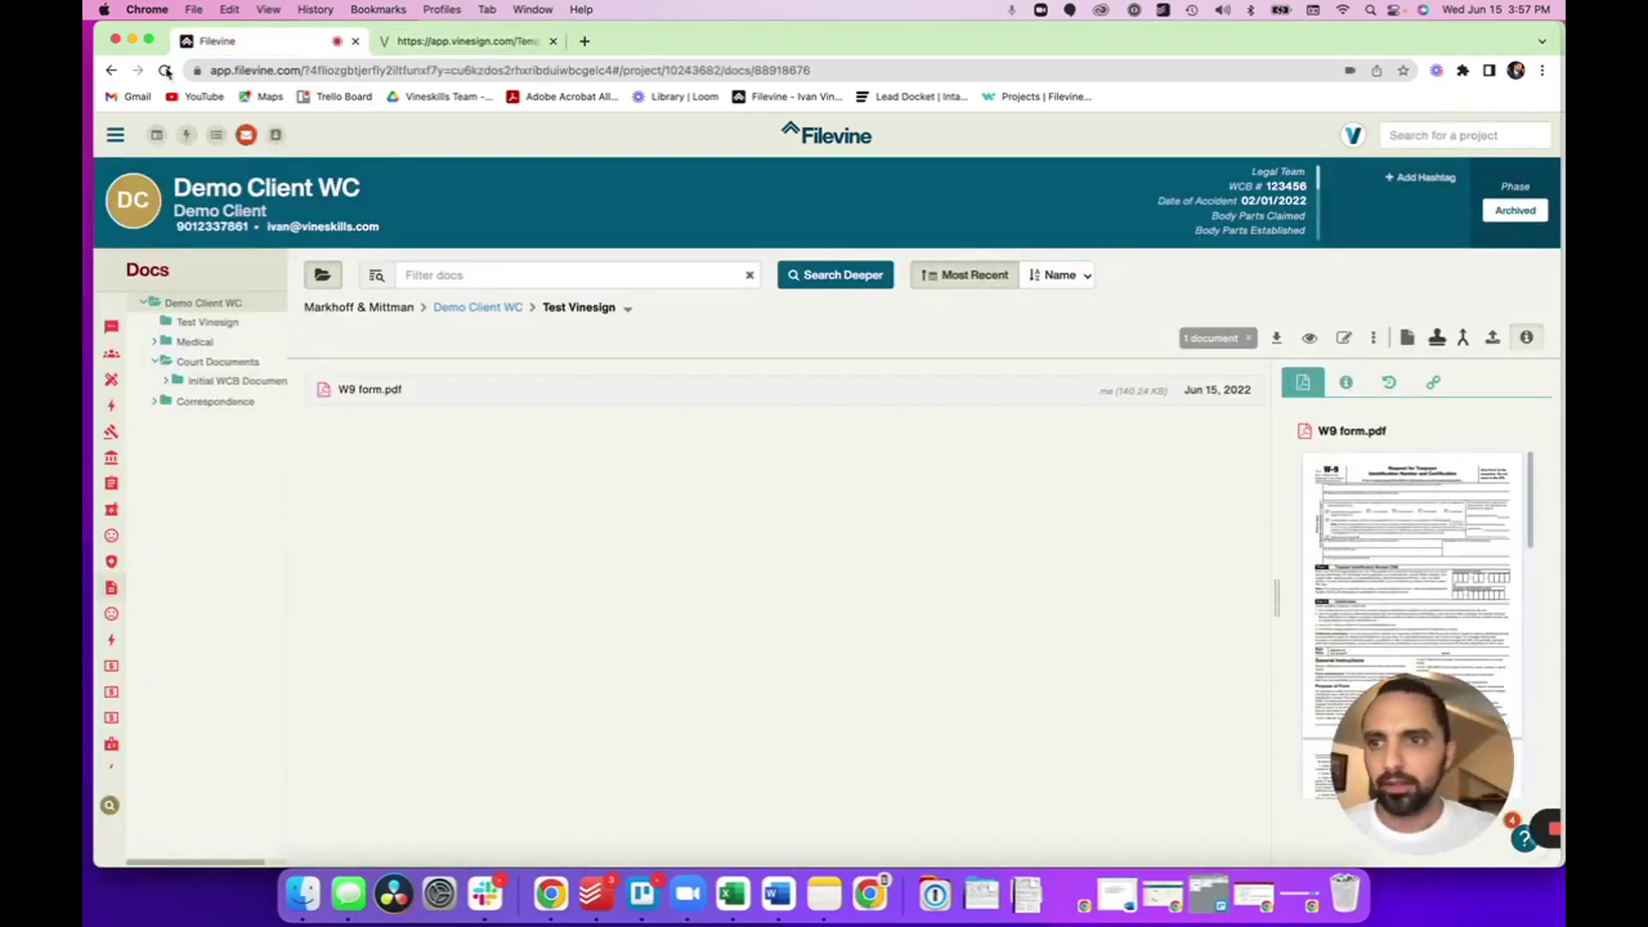
click(471, 47)
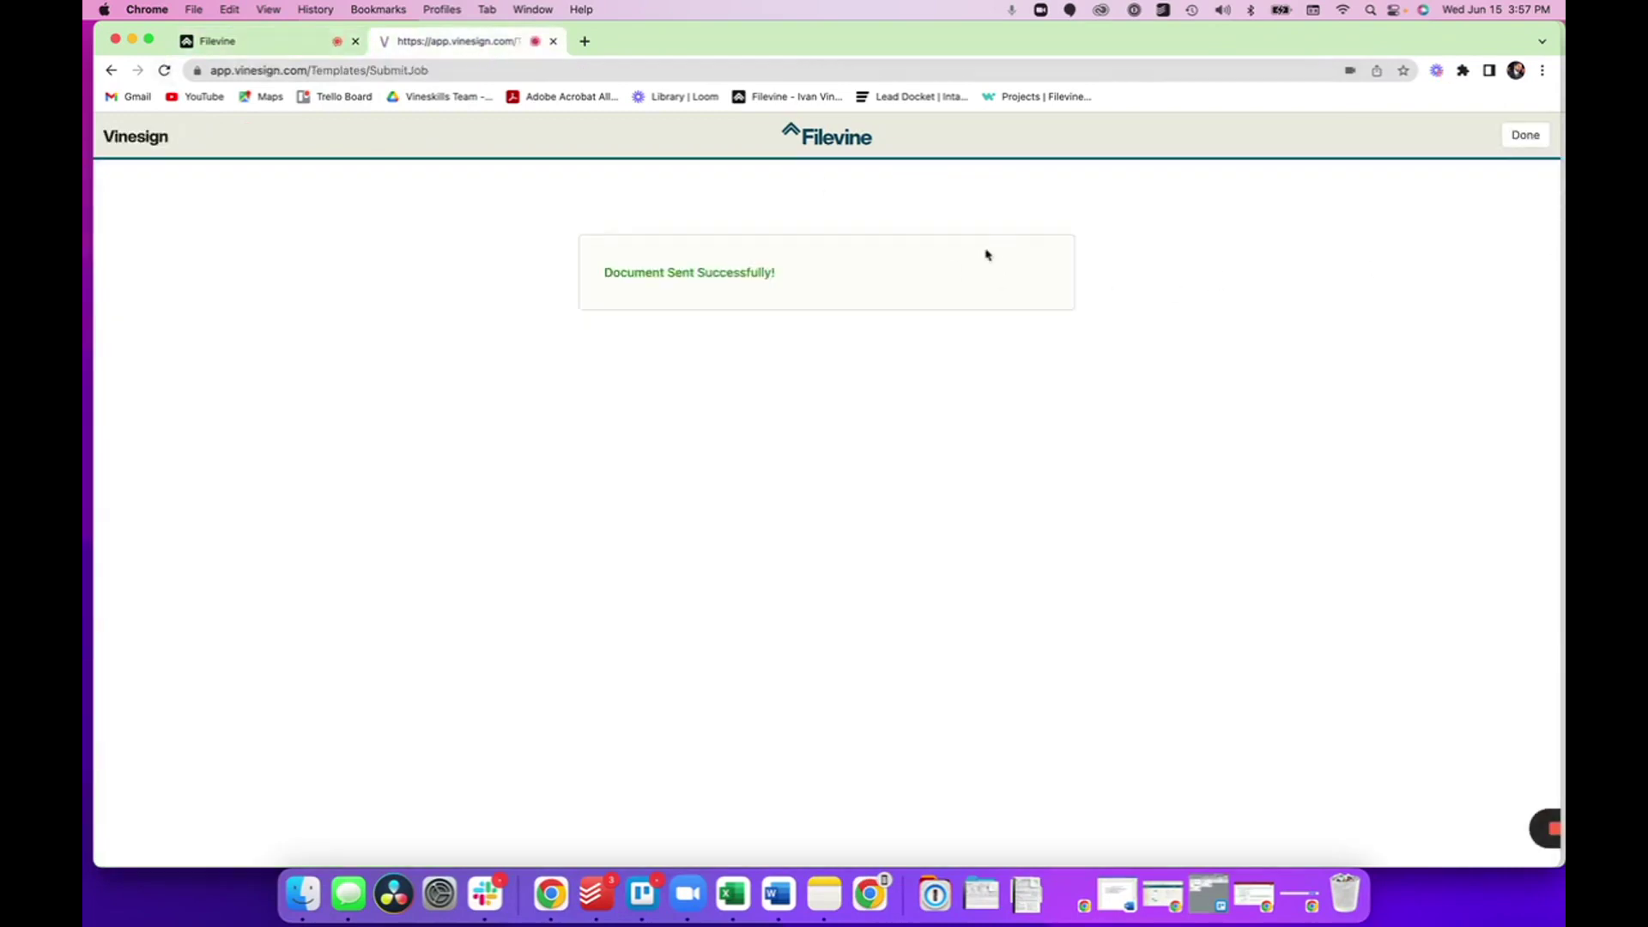
click(1529, 137)
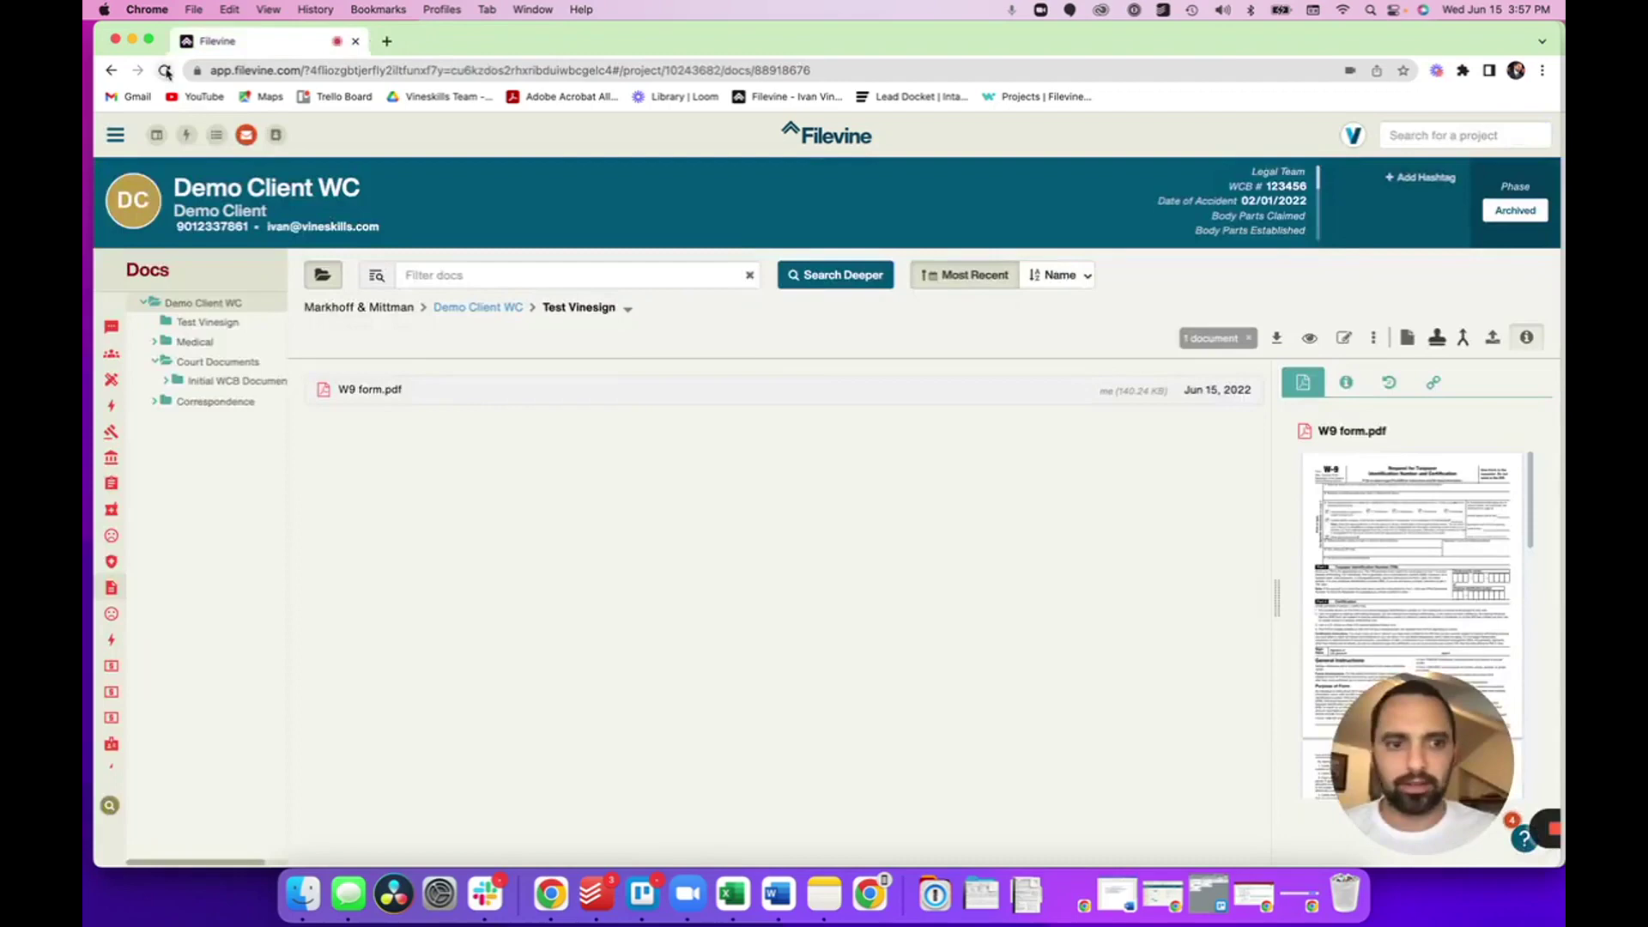
click(425, 391)
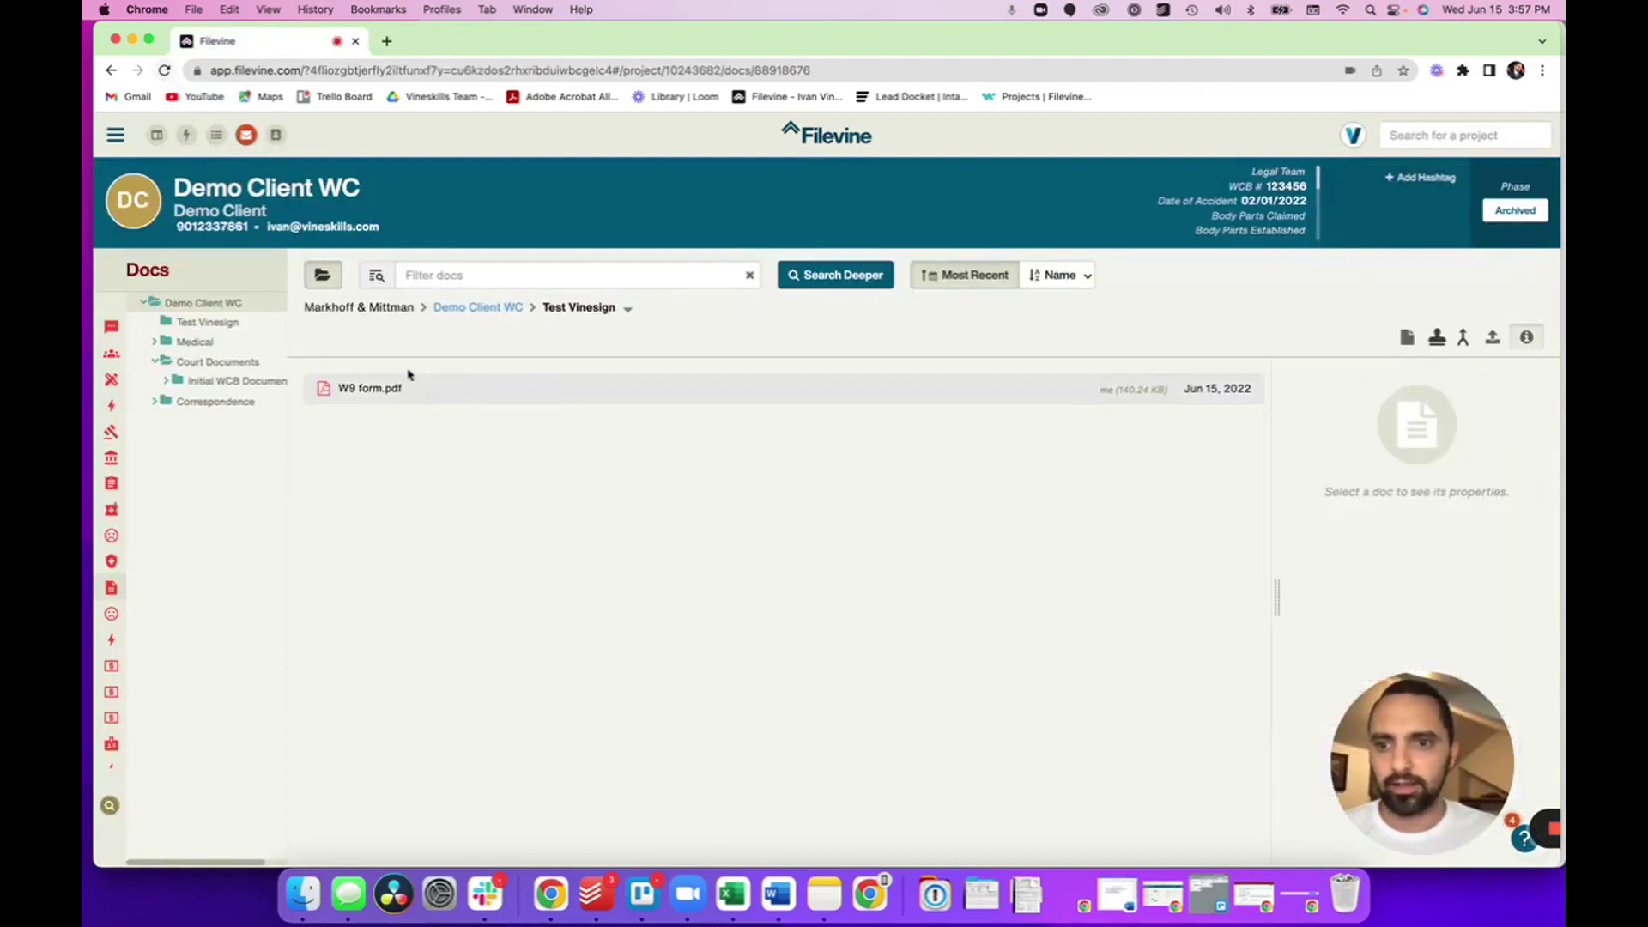
click(164, 69)
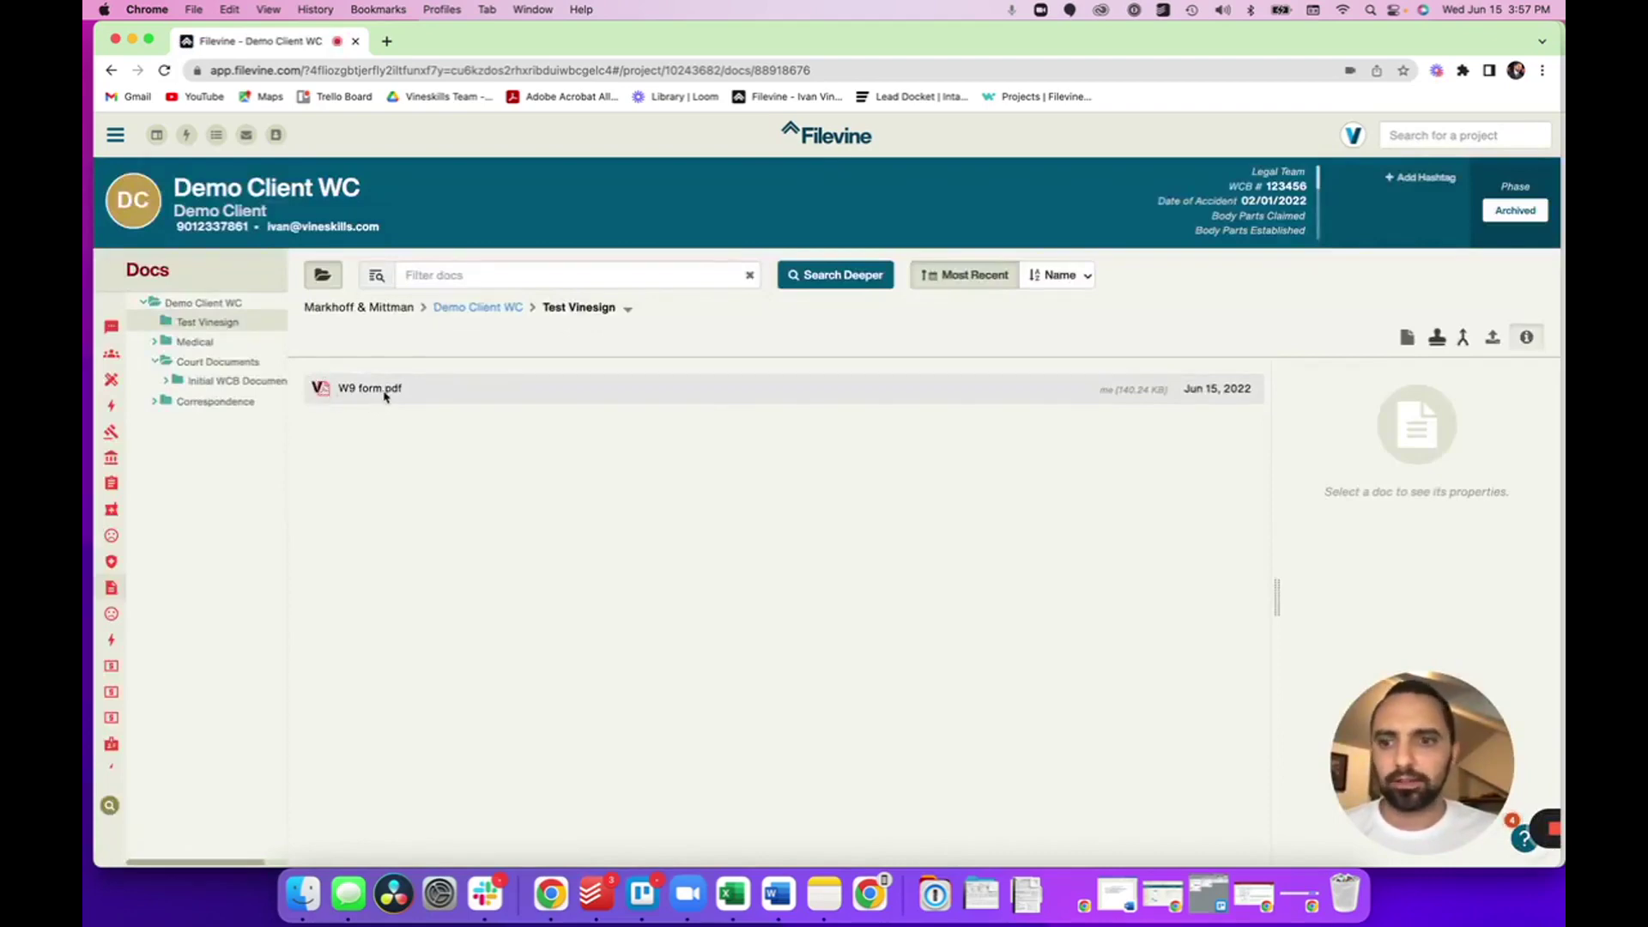
click(357, 402)
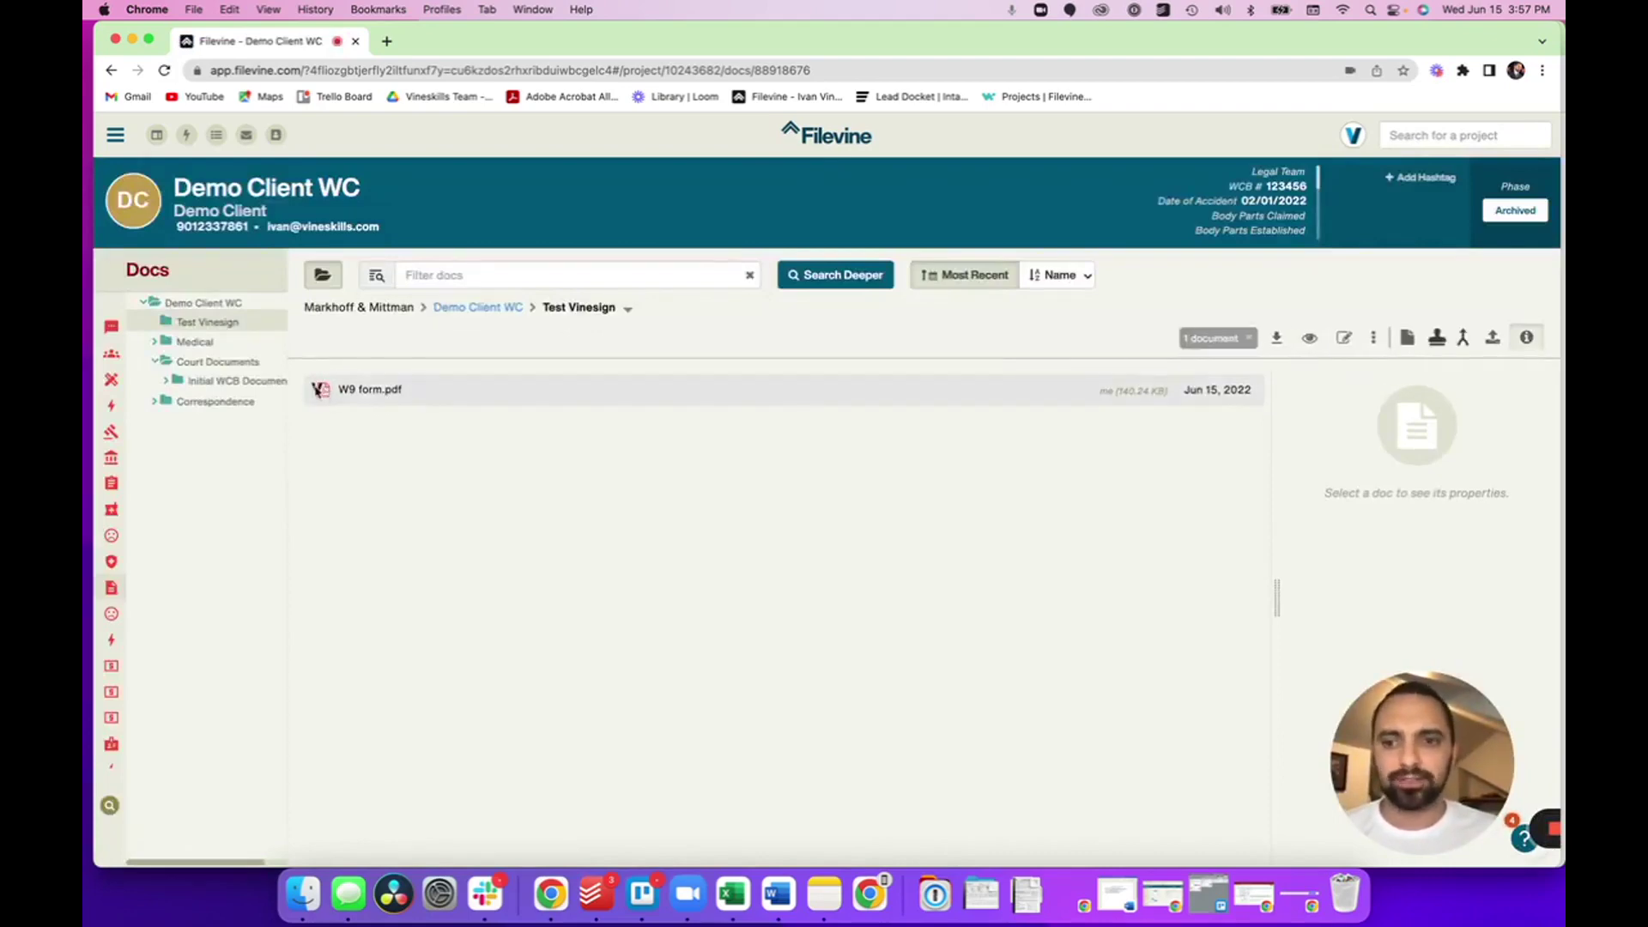
click(364, 393)
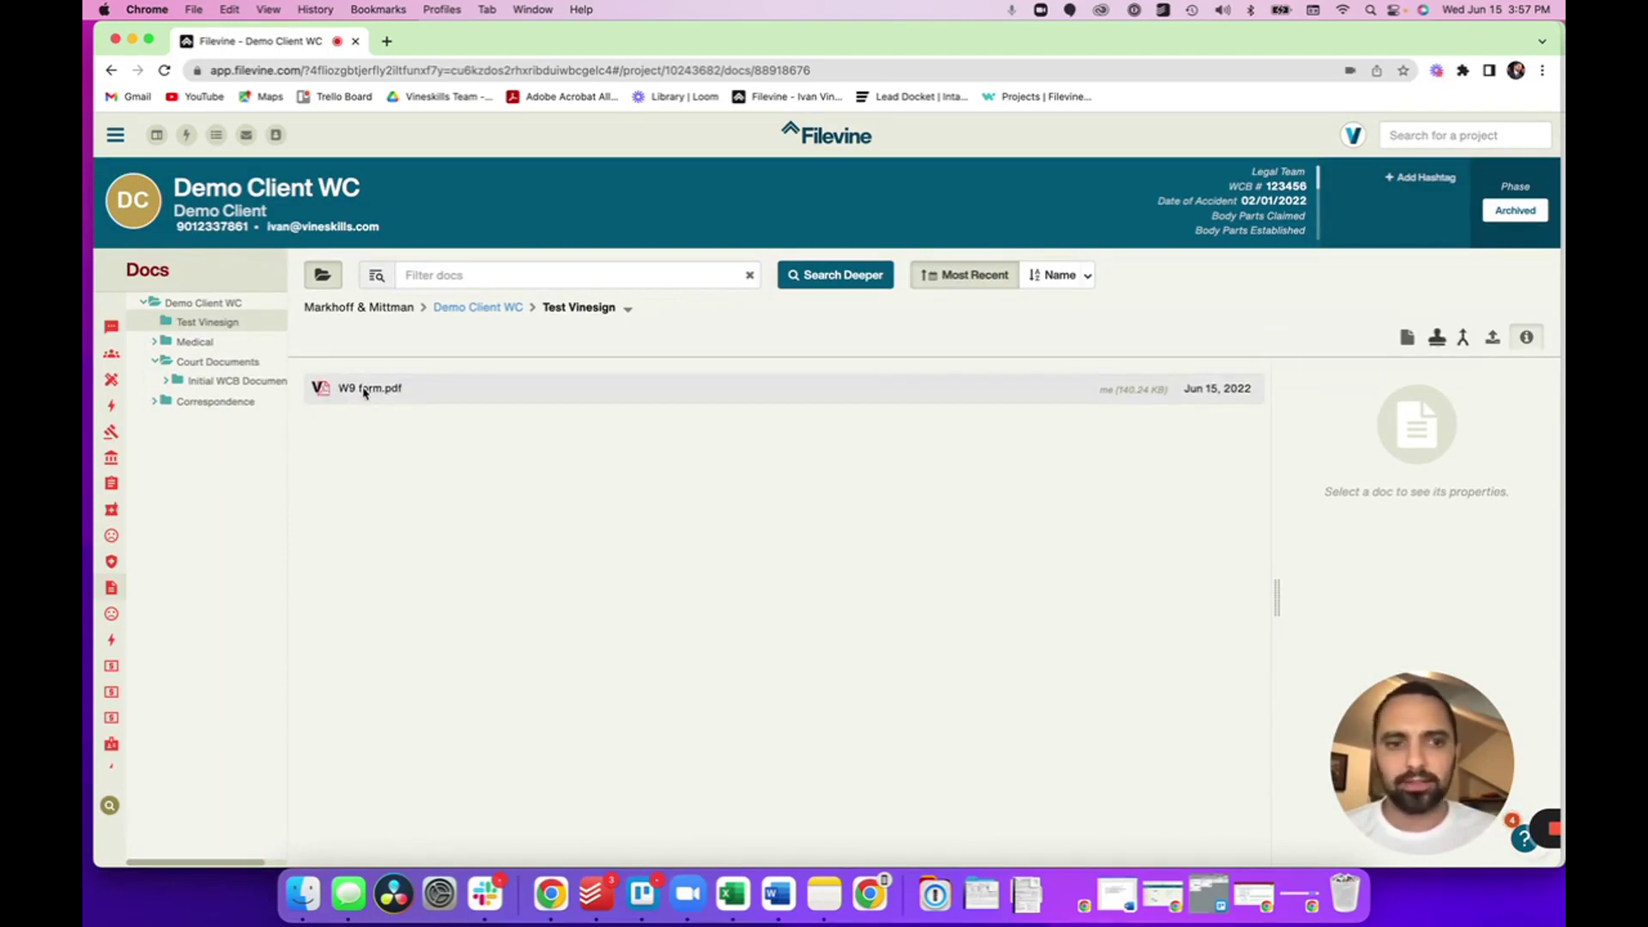
click(352, 392)
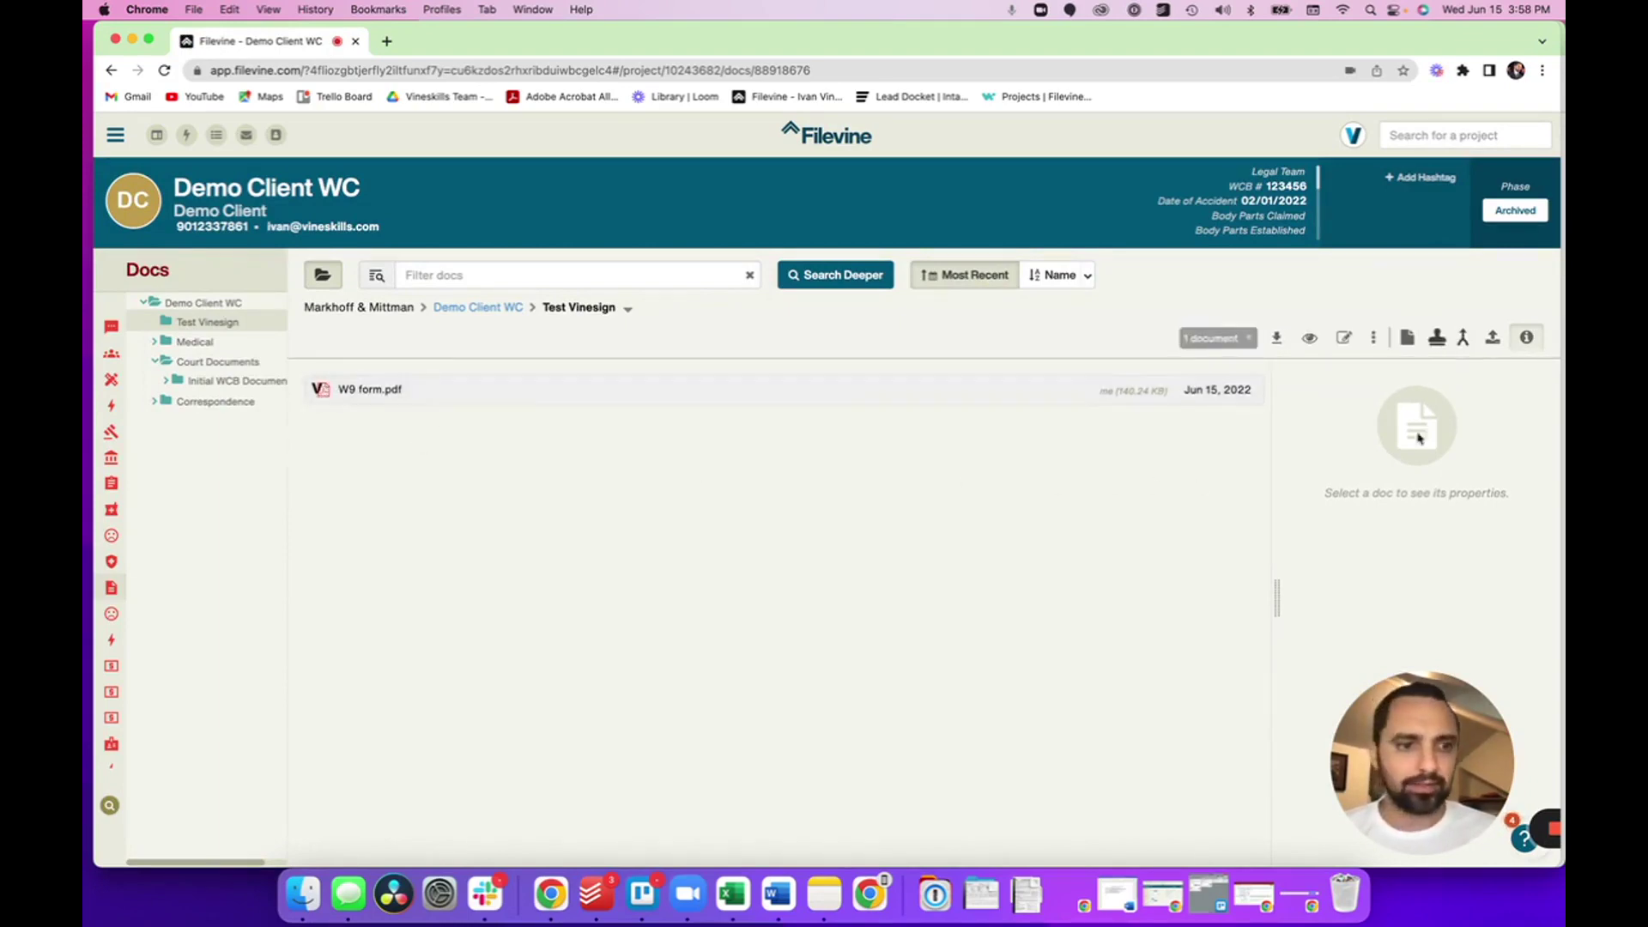
click(1541, 343)
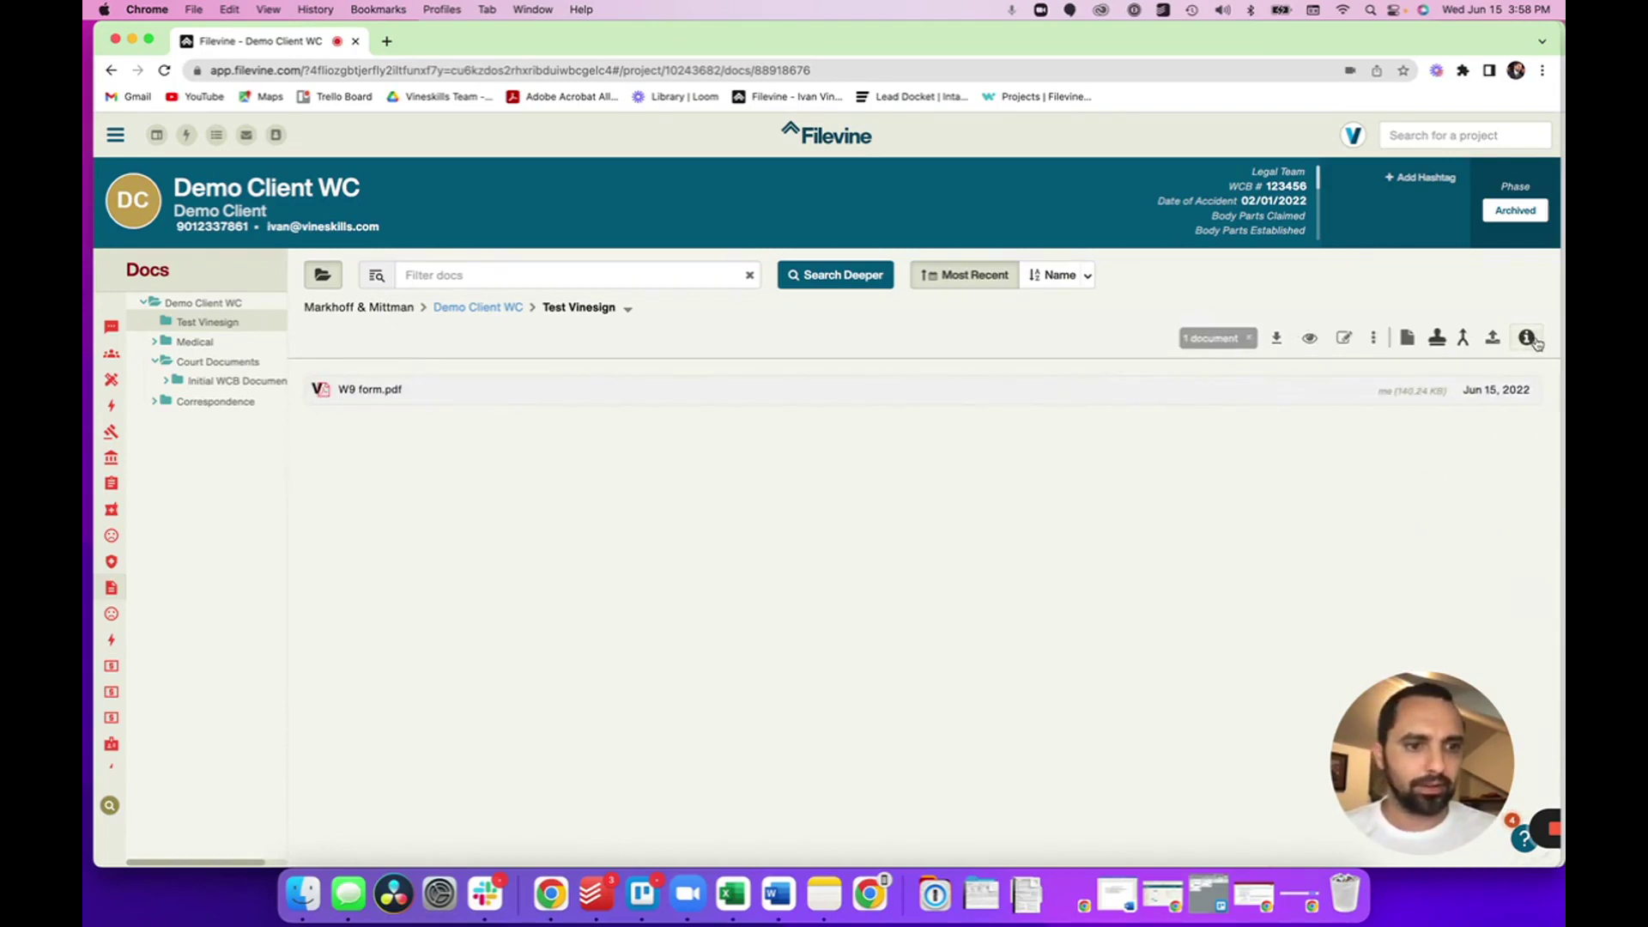
click(1001, 404)
click(1105, 393)
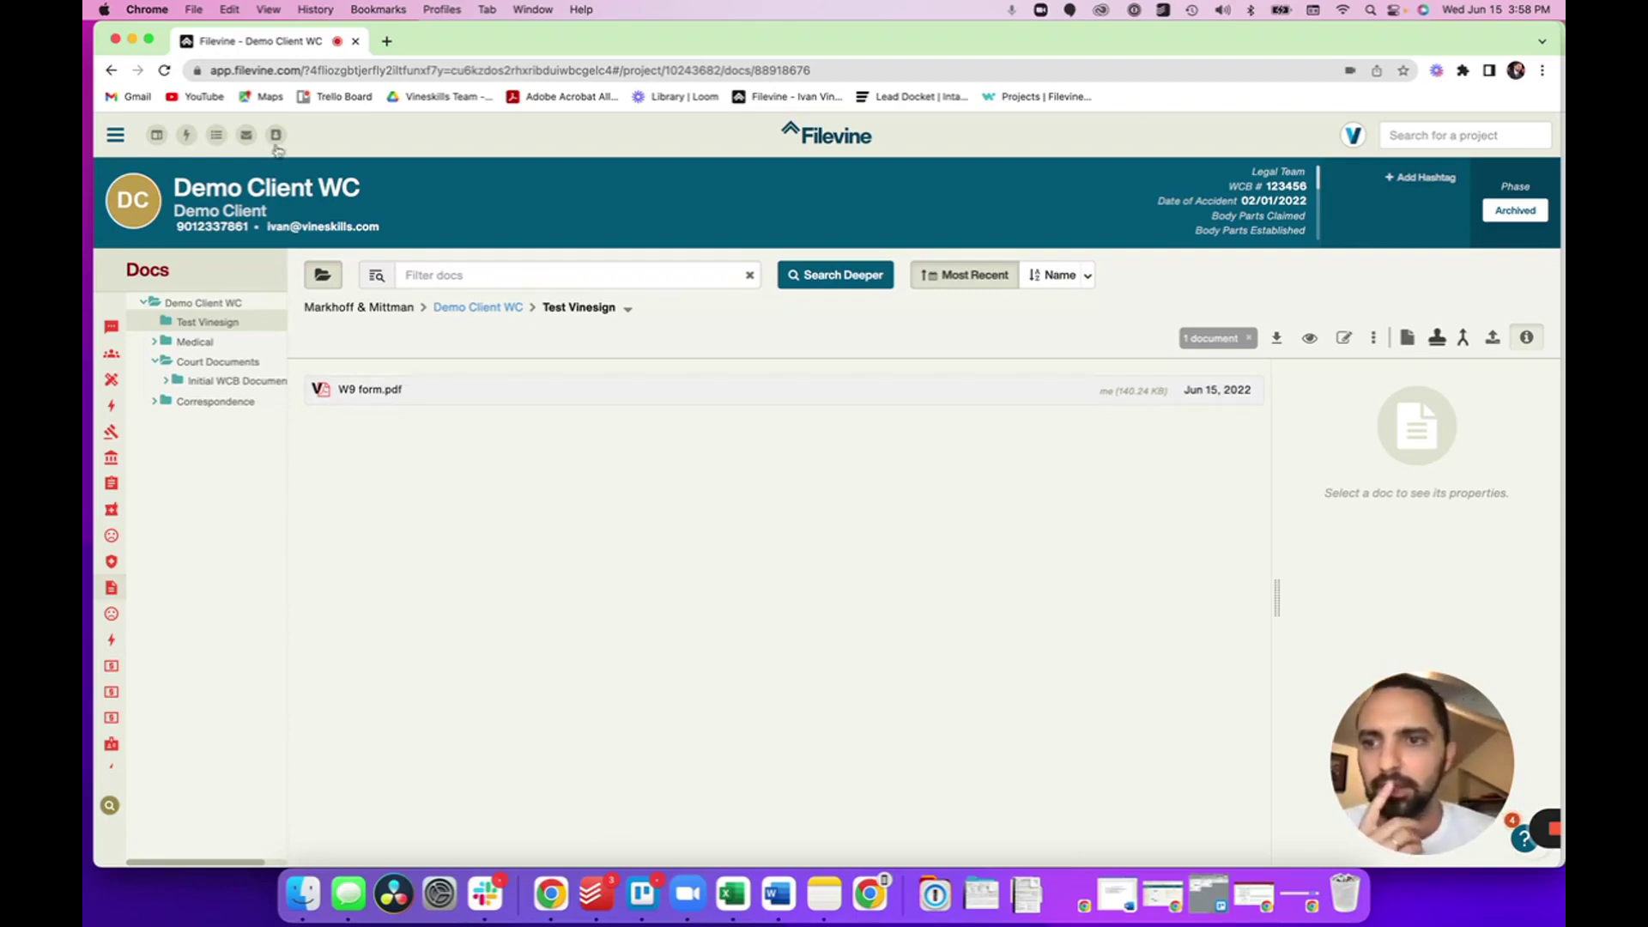
click(166, 72)
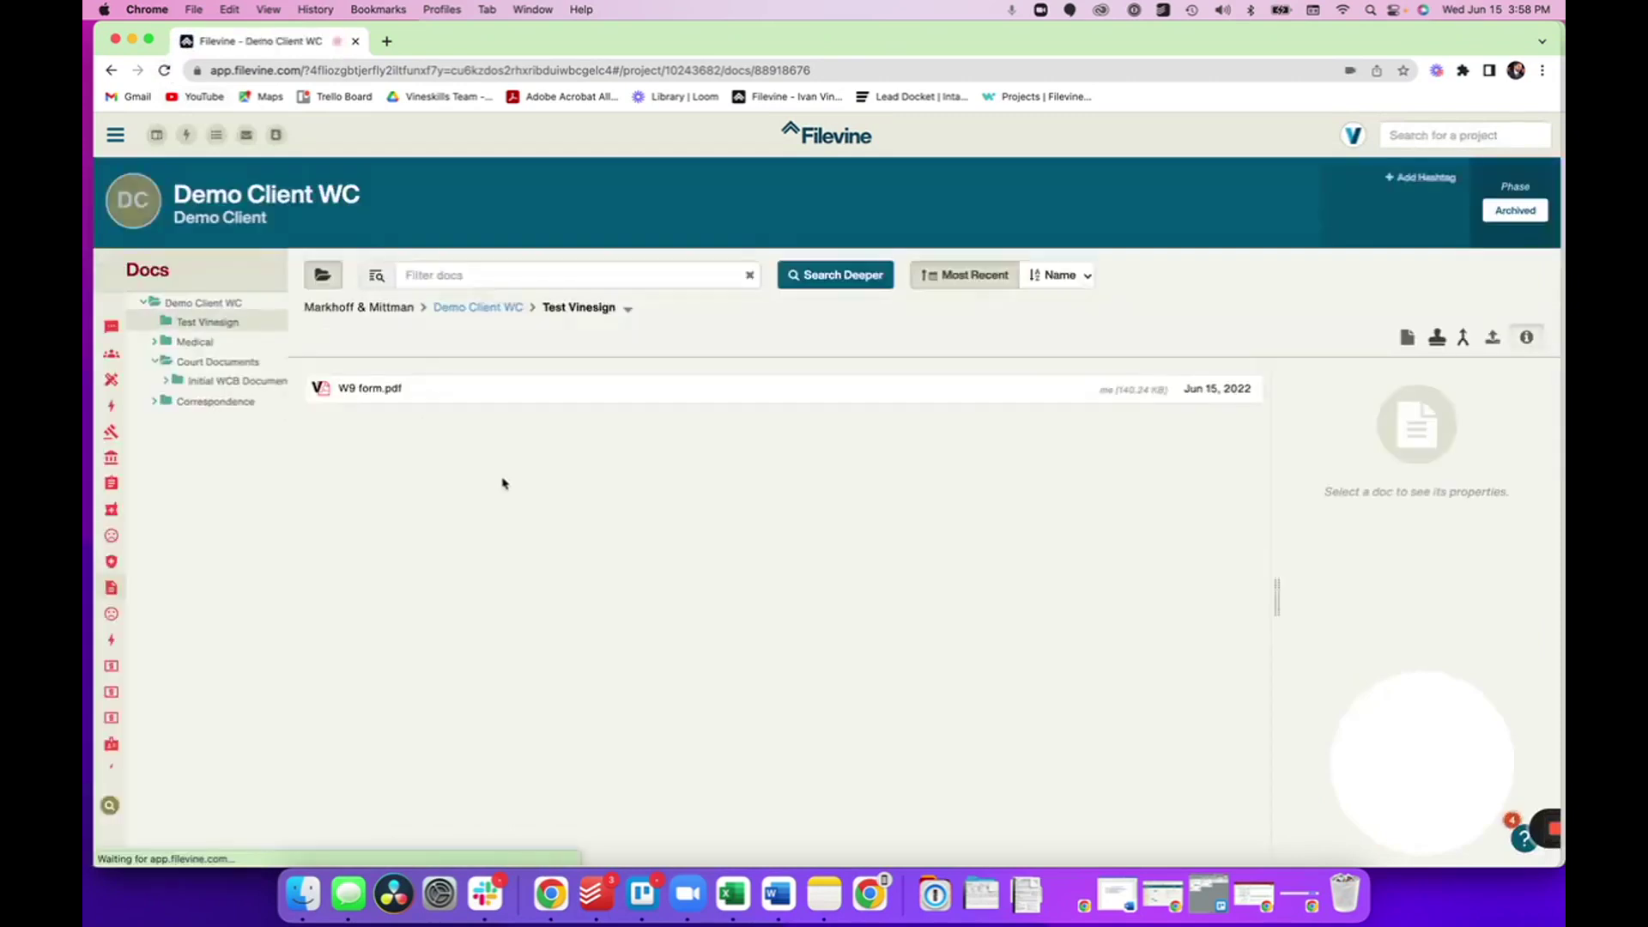
click(423, 396)
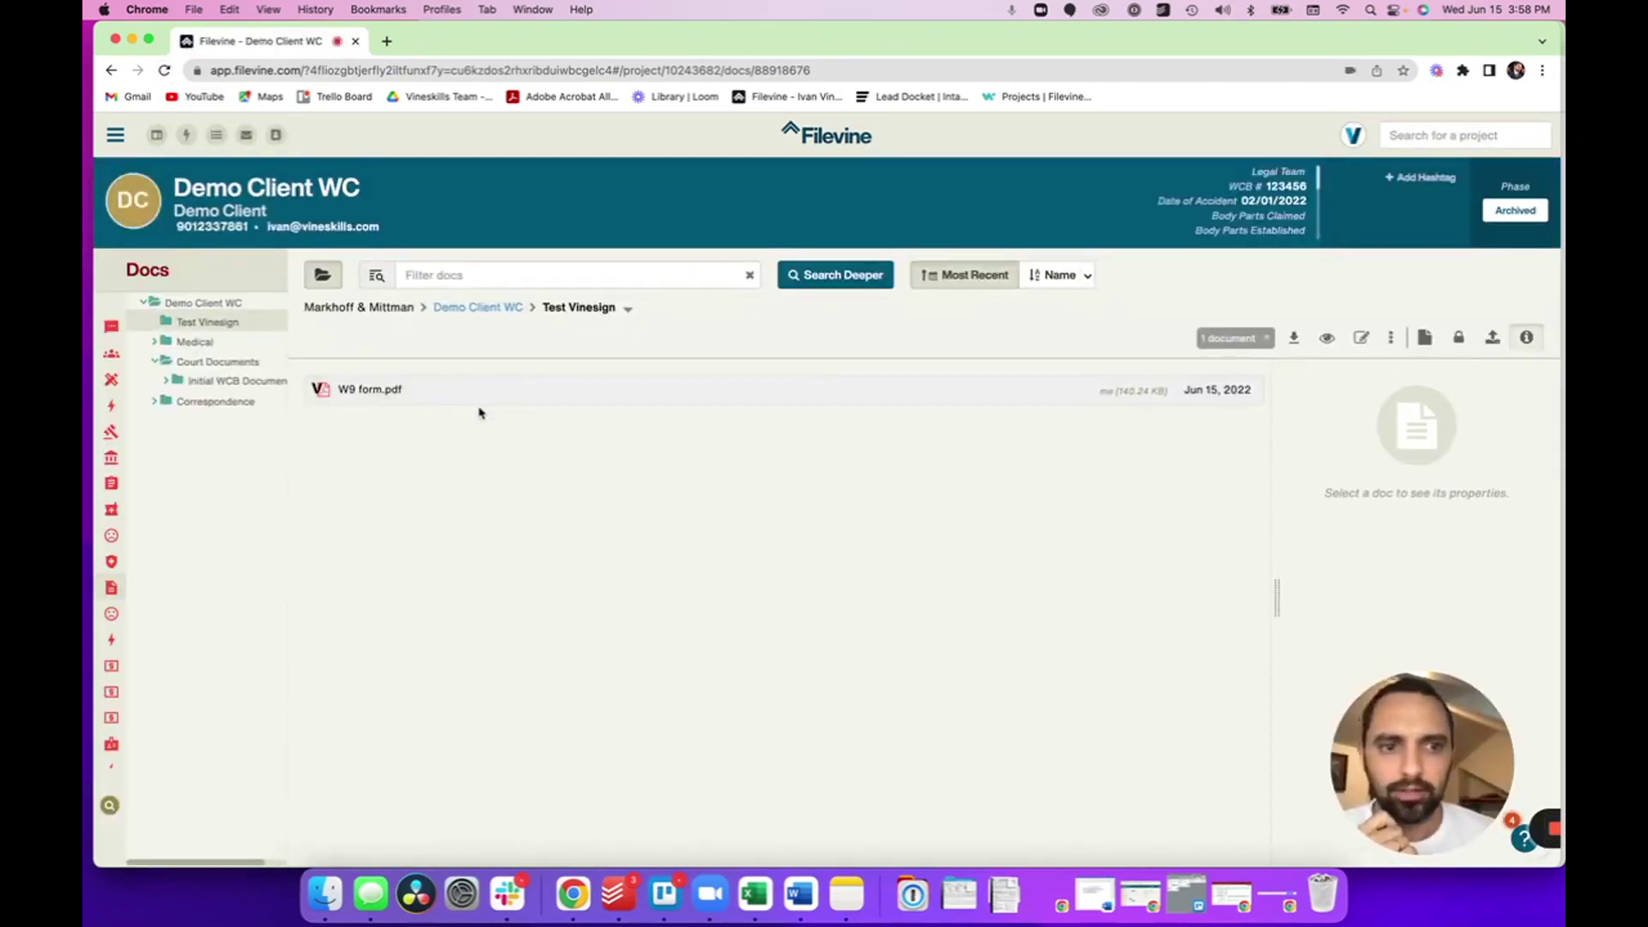
click(423, 398)
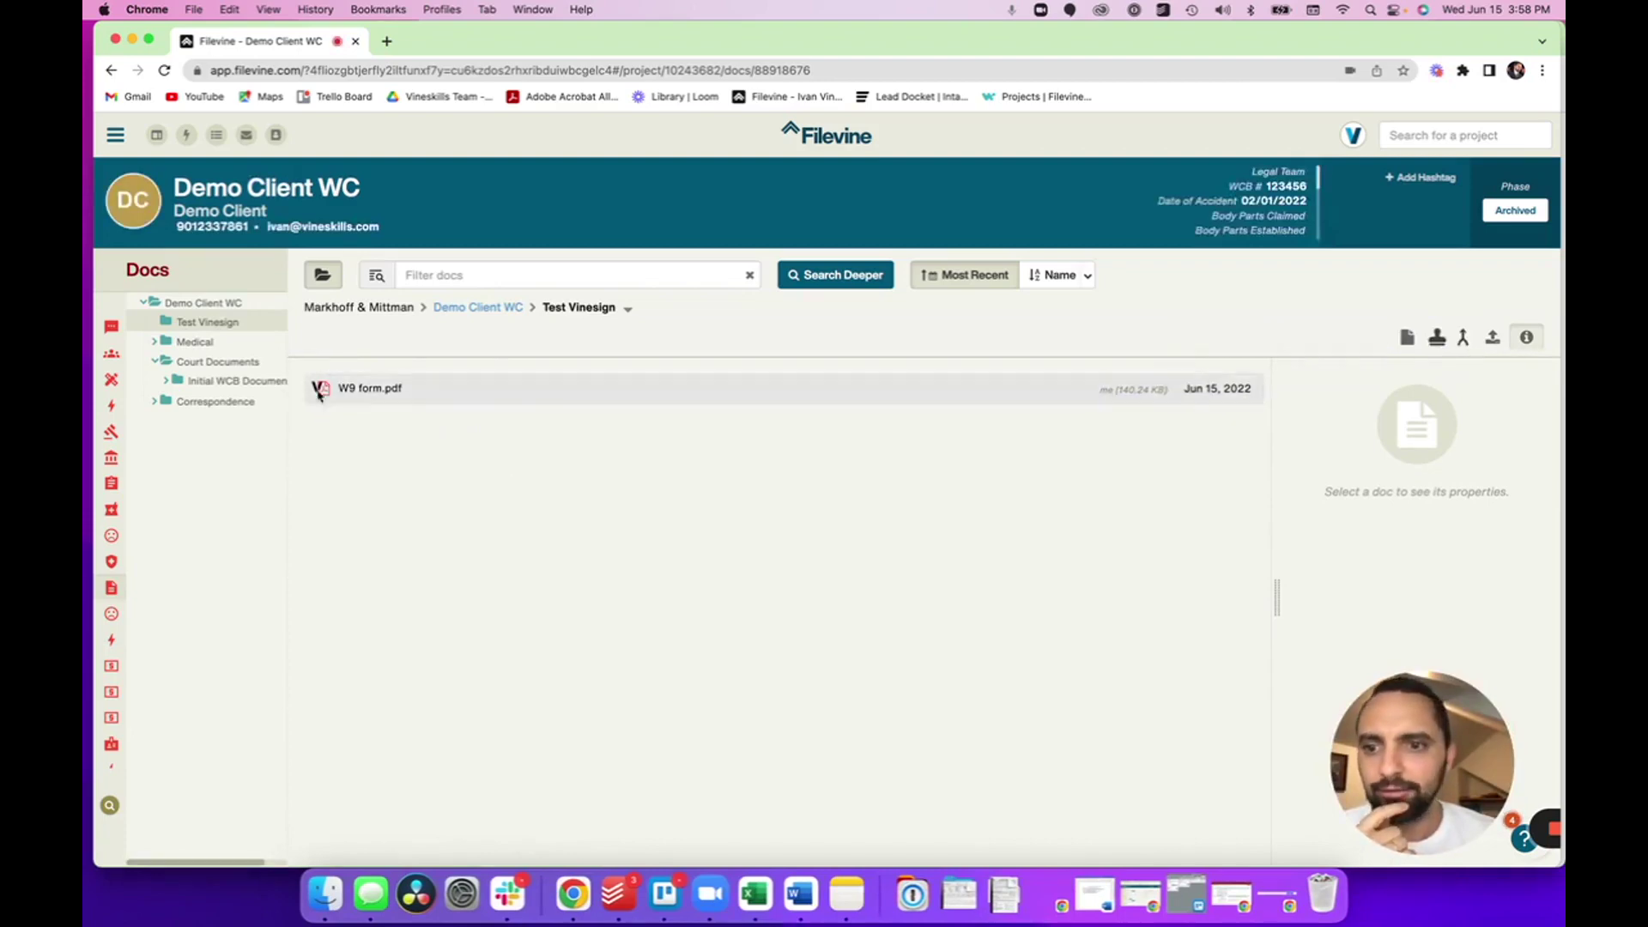
click(111, 333)
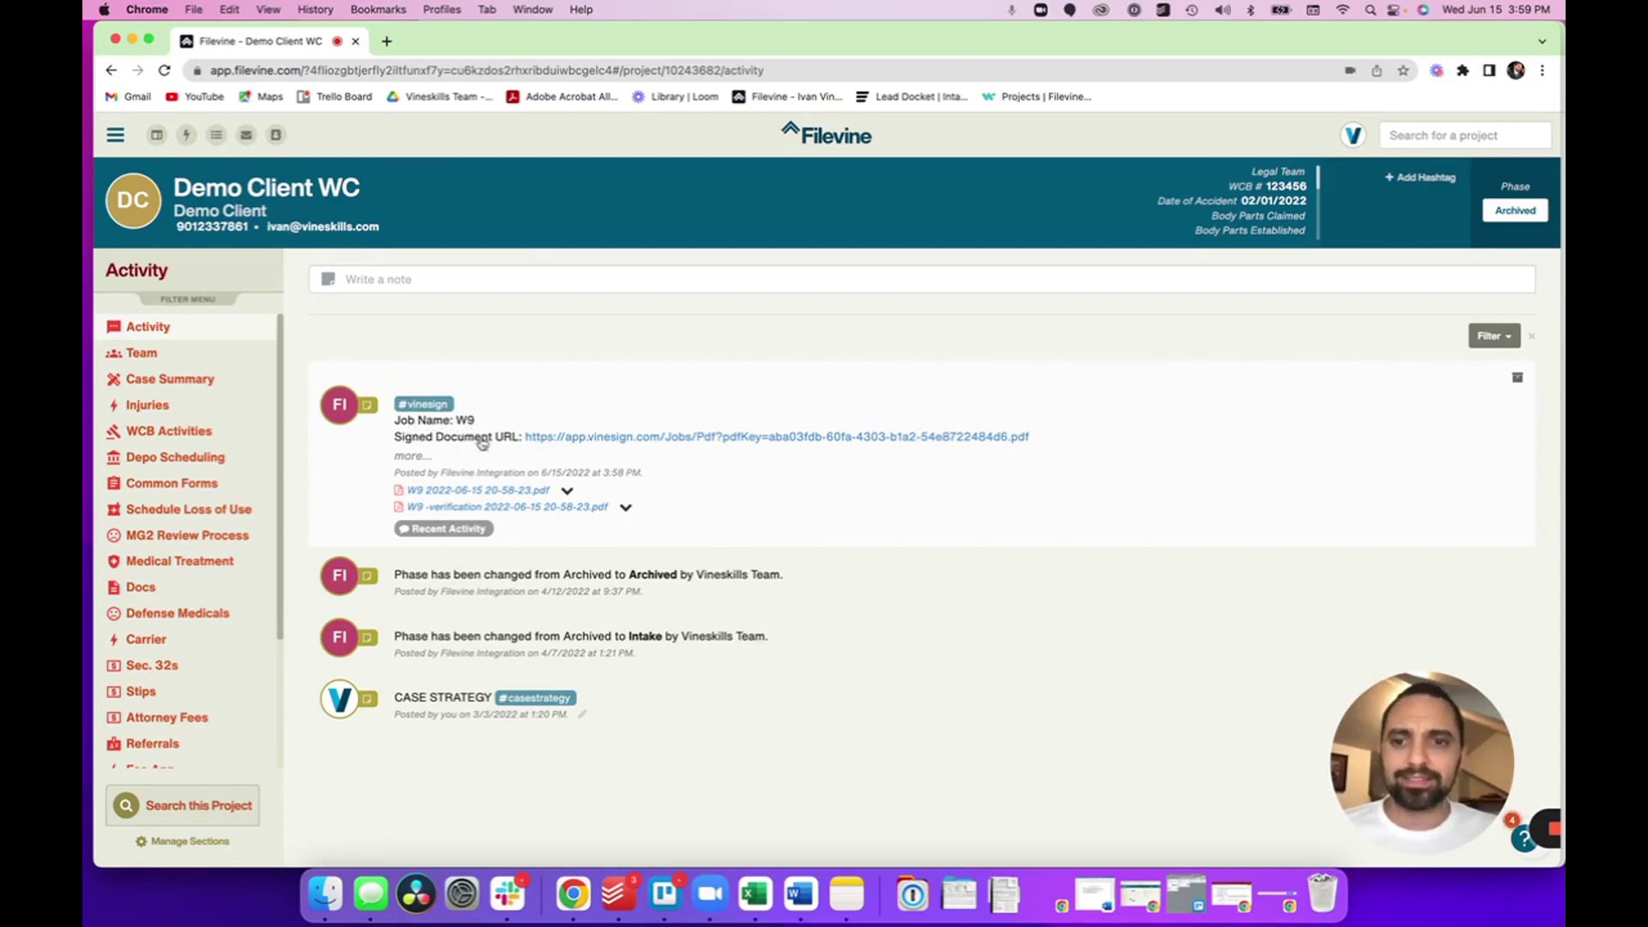
click(624, 438)
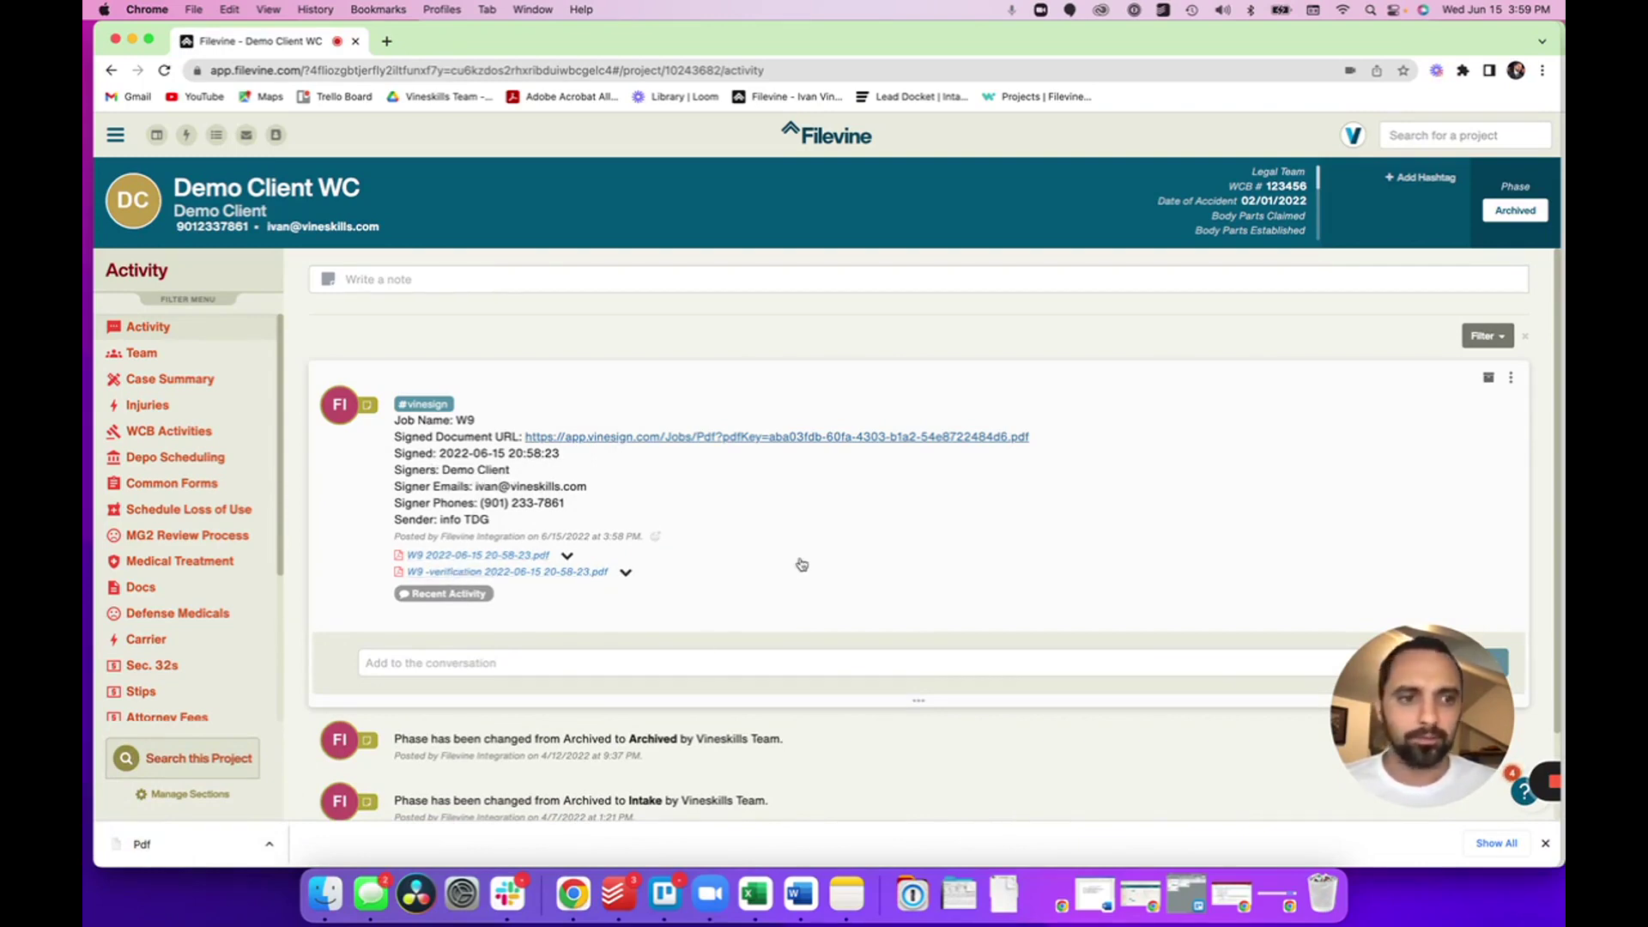
- Open the W9 verification PDF from Docs and scroll through its Job History
click(162, 591)
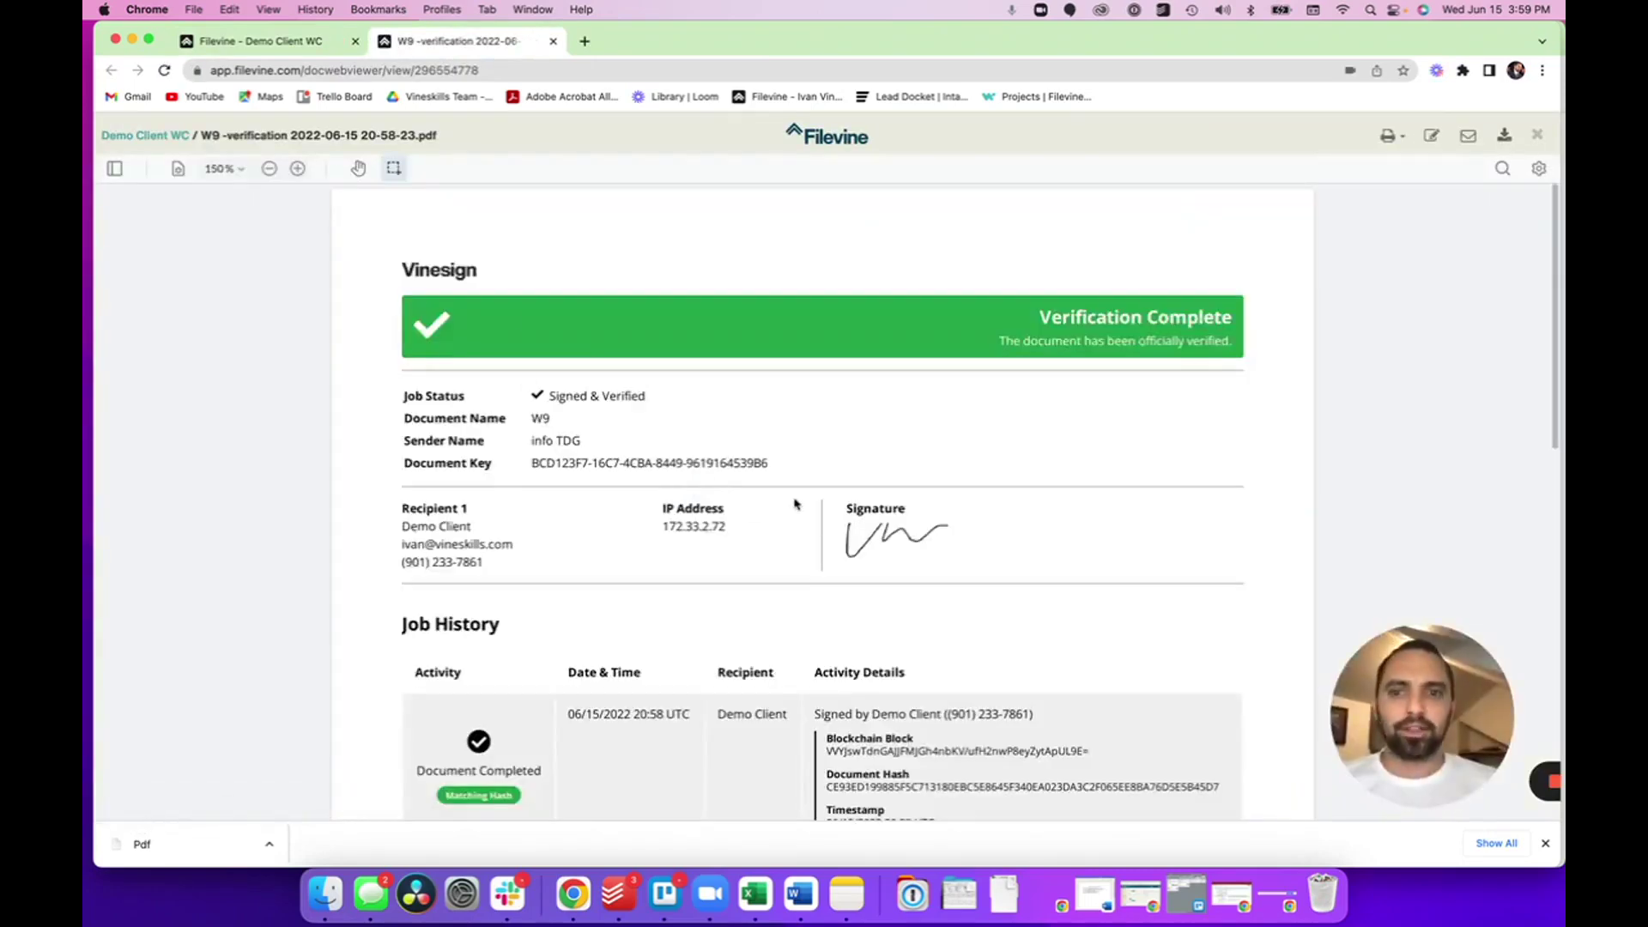
scroll(858, 532, down, 5)
scroll(927, 592, up, 3)
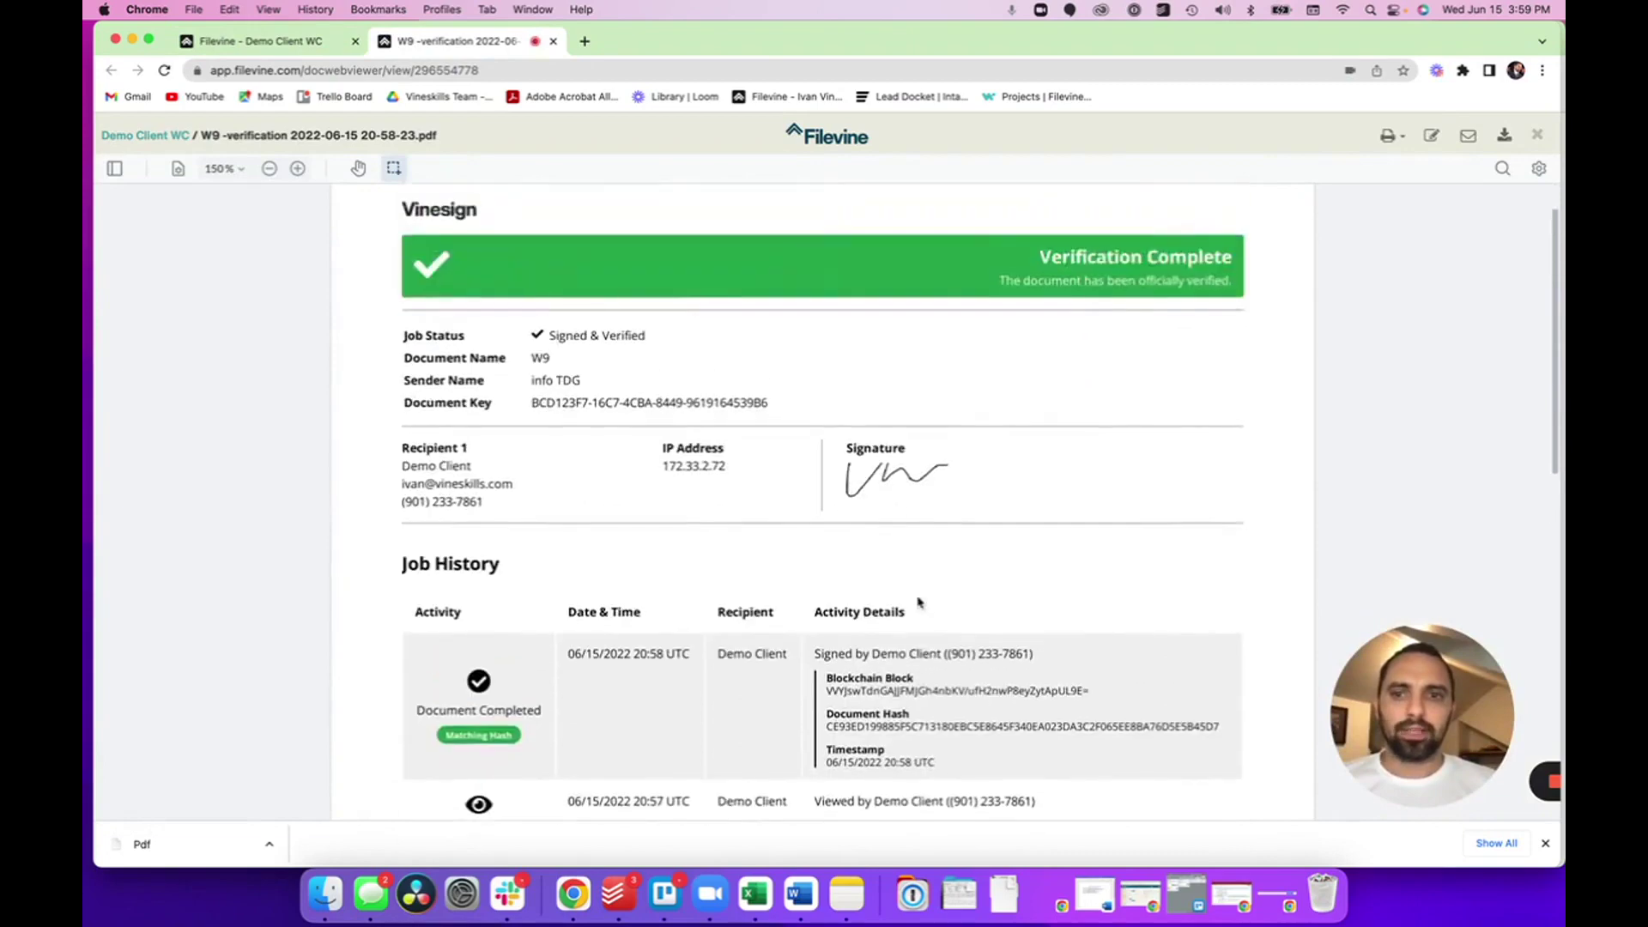
scroll(899, 565, down, 2)
scroll(899, 565, down, 3)
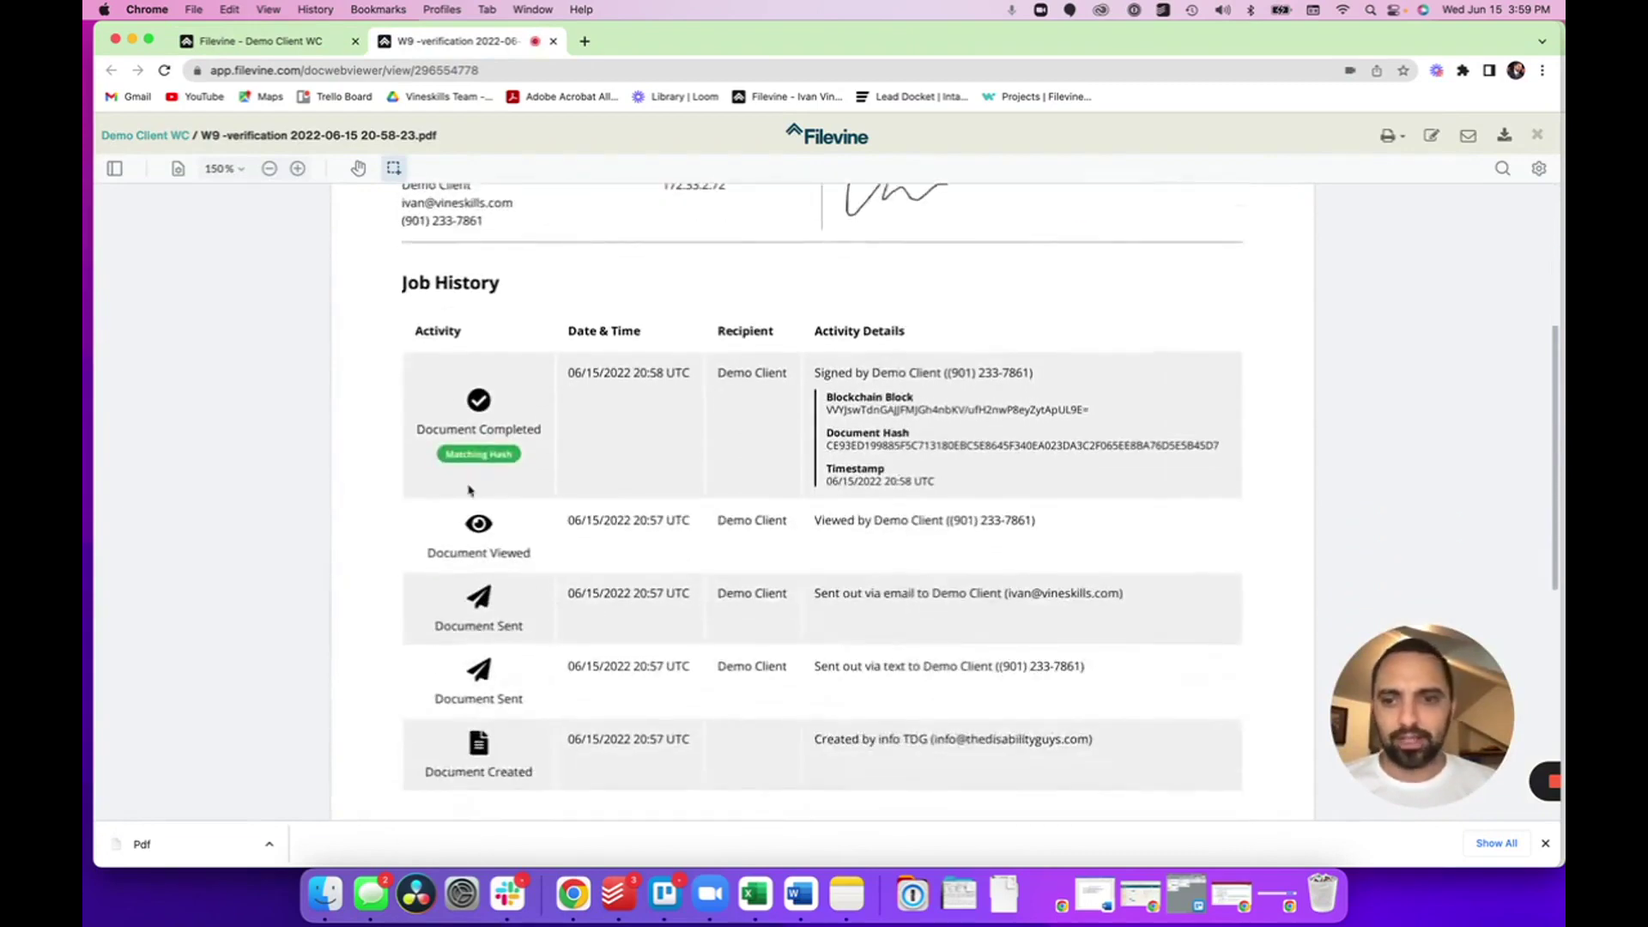
click(232, 42)
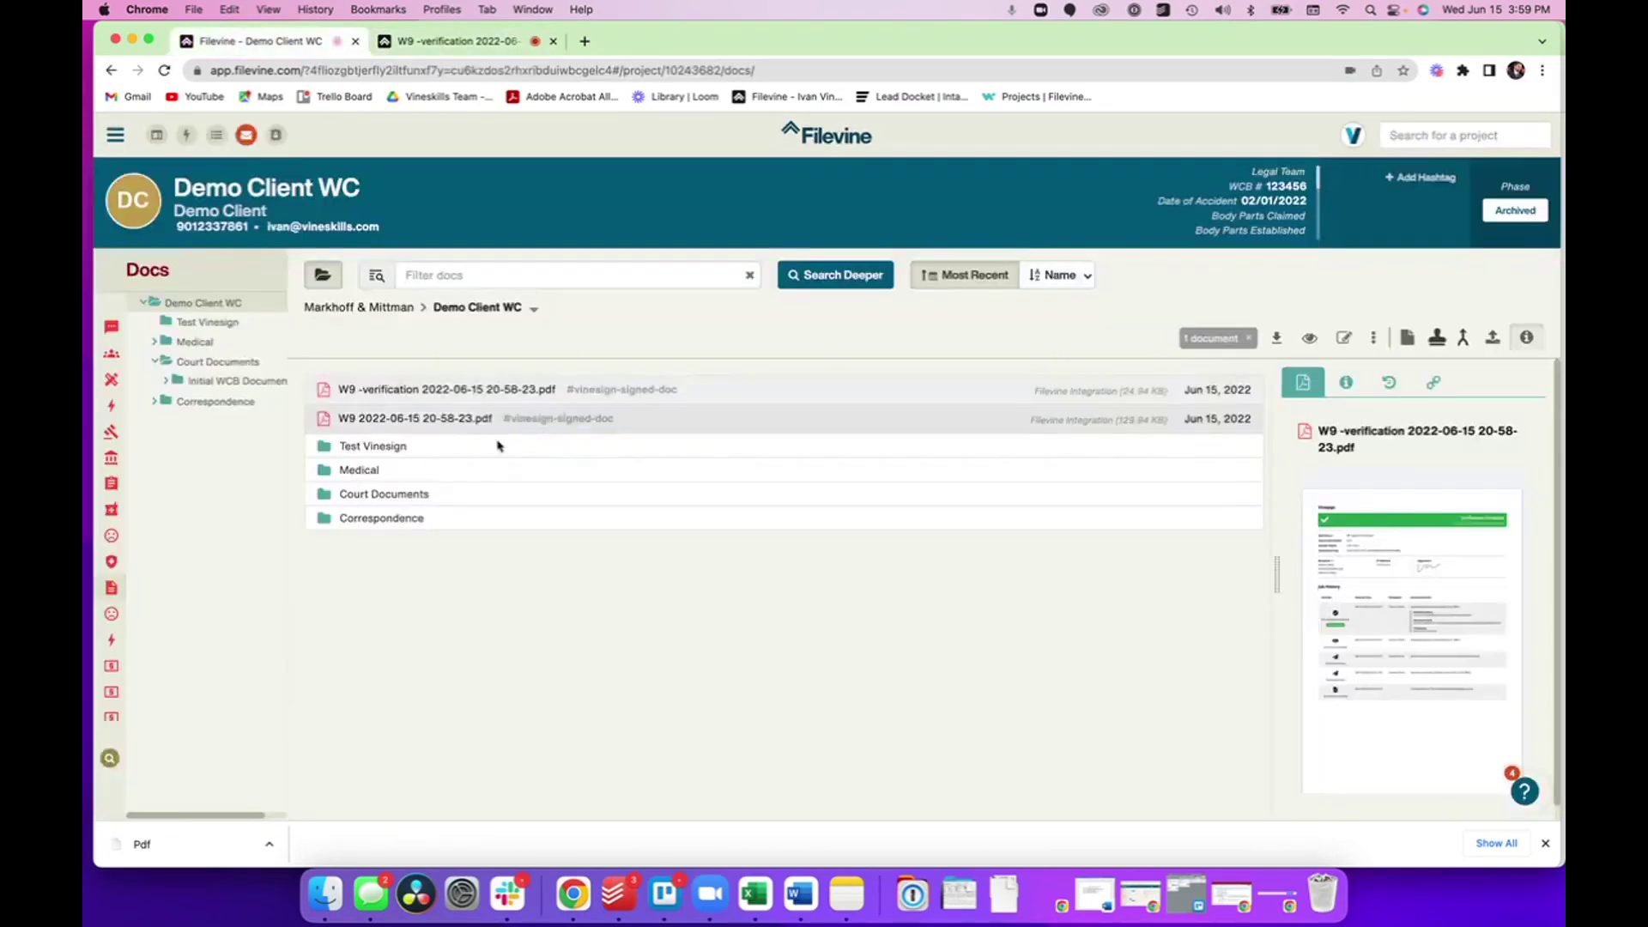
click(442, 418)
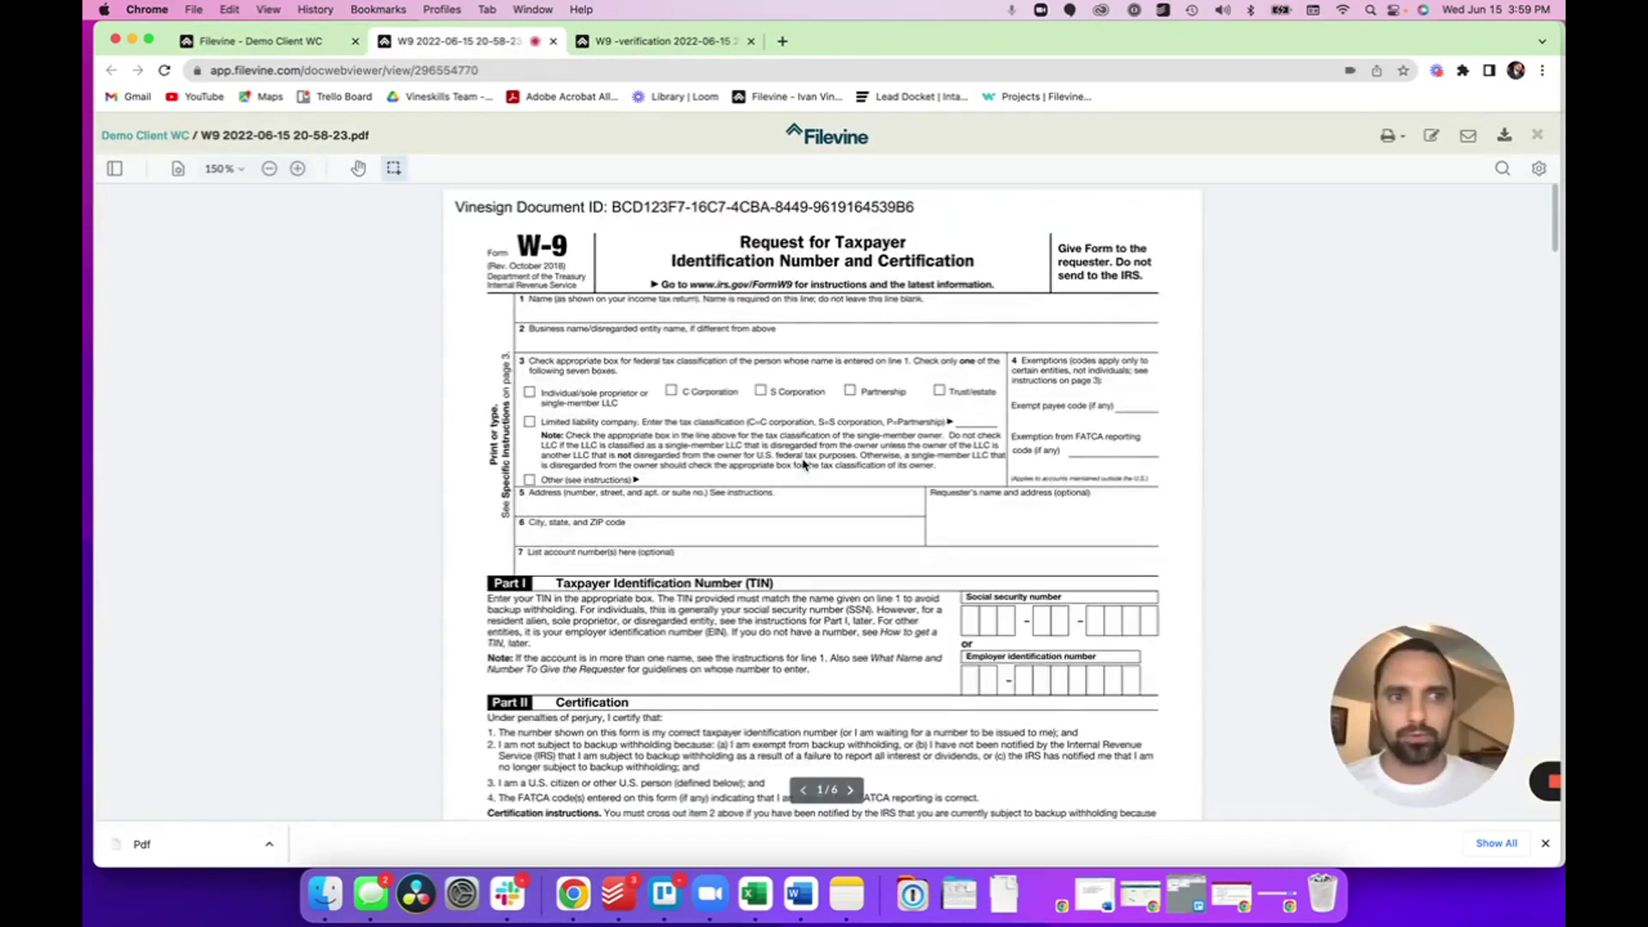
ctrl+scroll(859, 602, up, 5)
scroll(859, 603, down, 3)
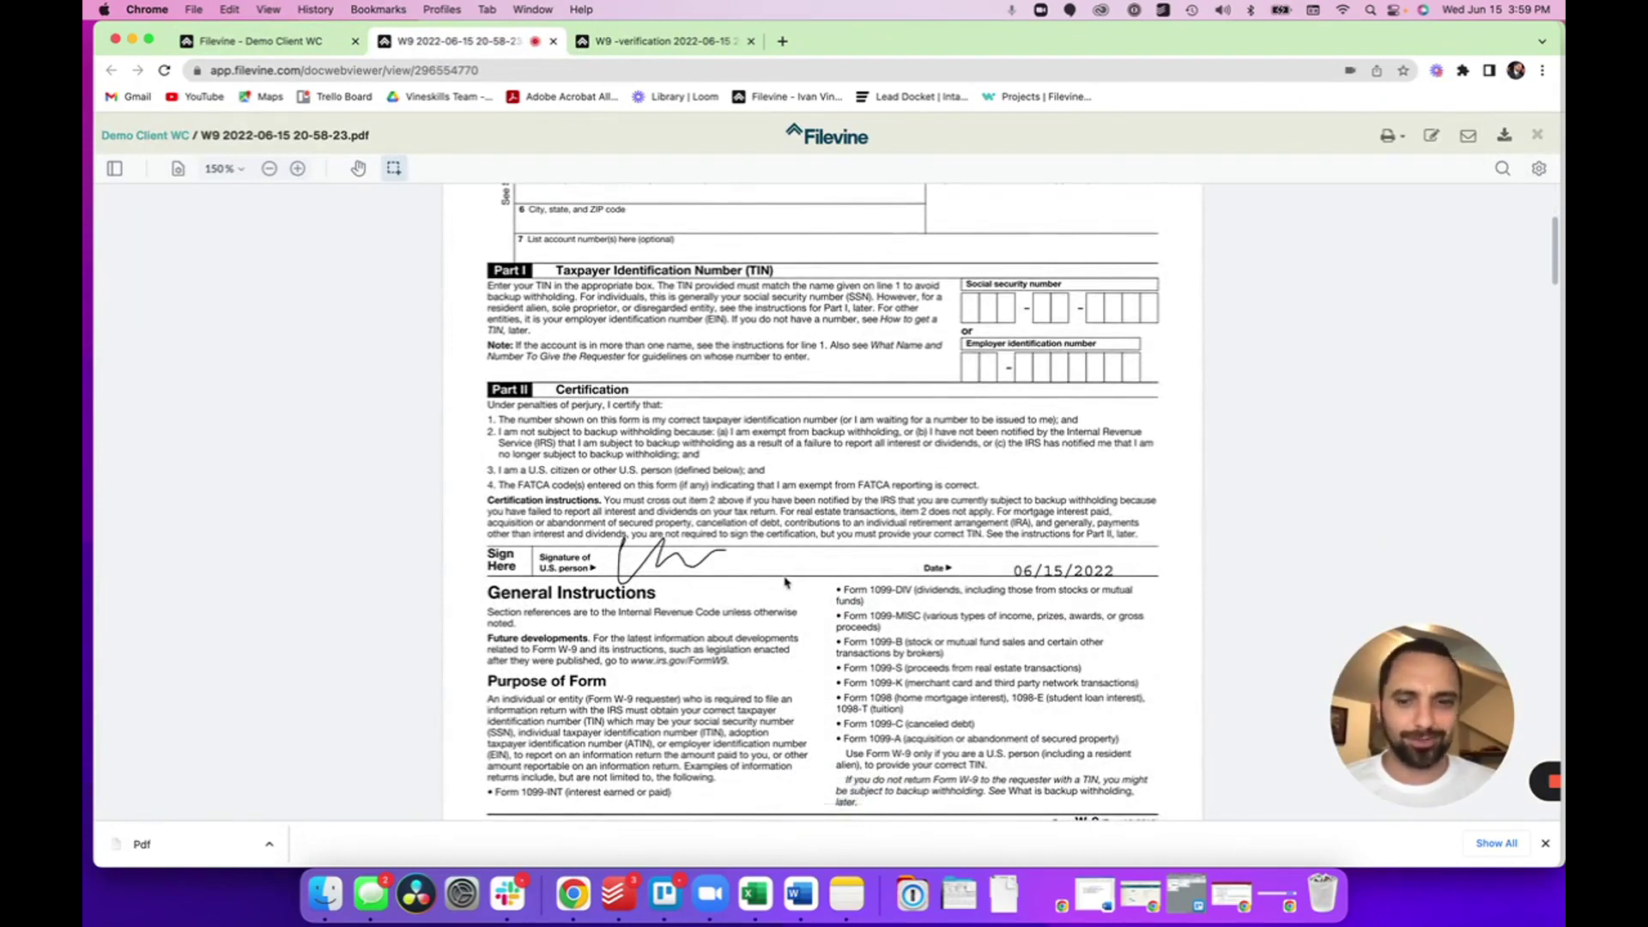
scroll(746, 608, up, 6)
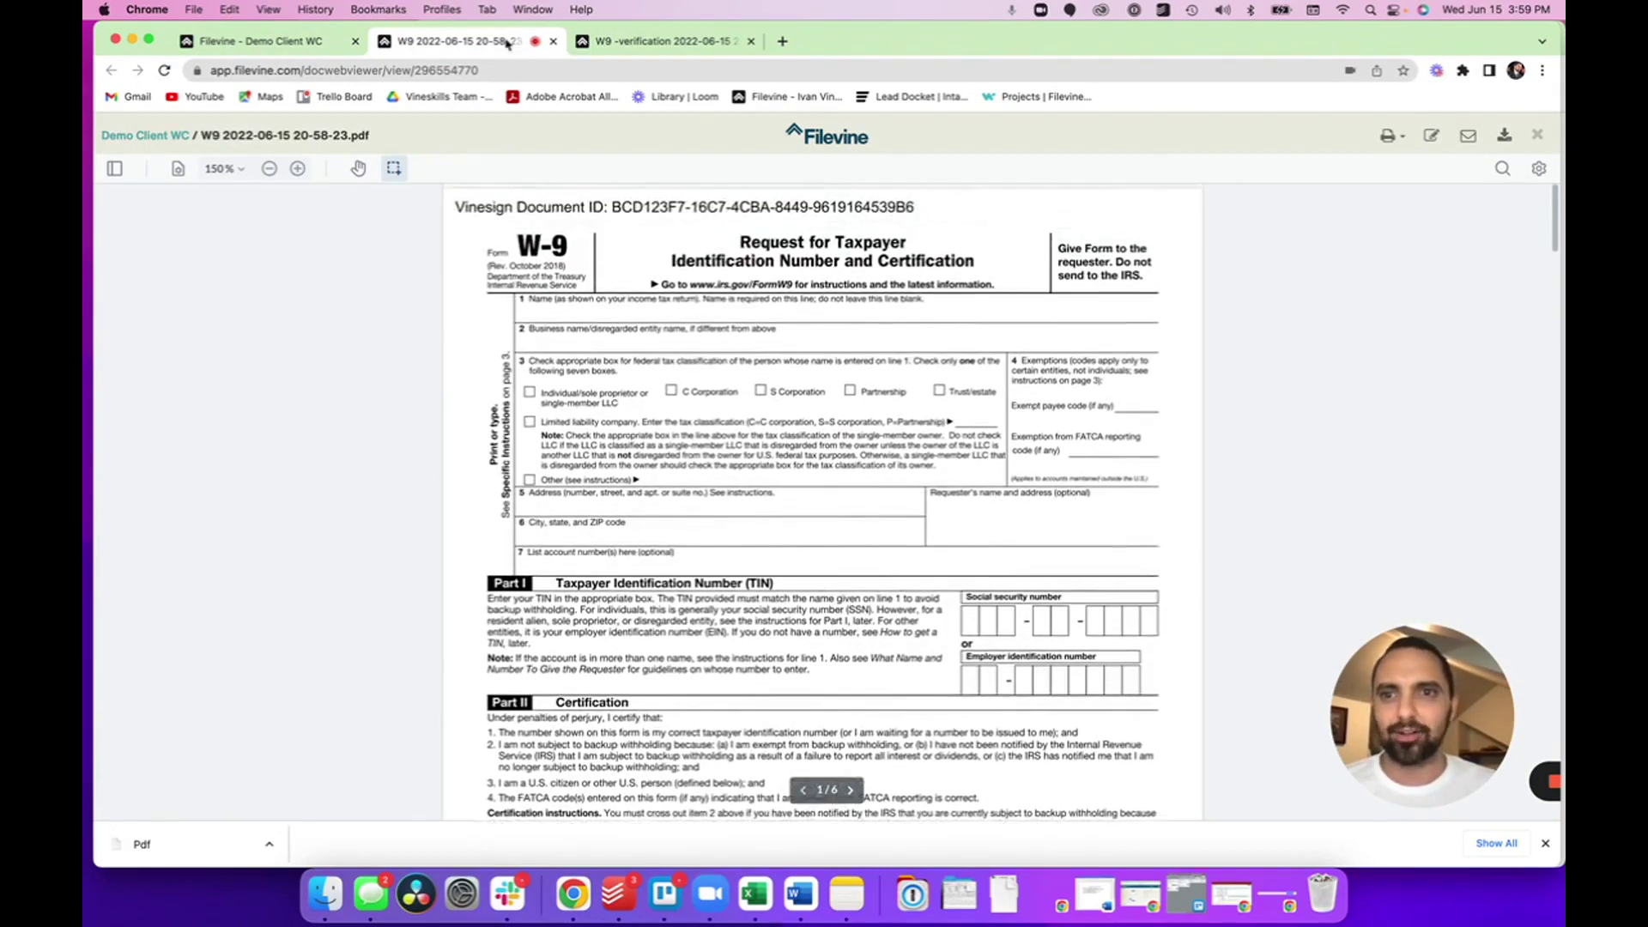
click(292, 43)
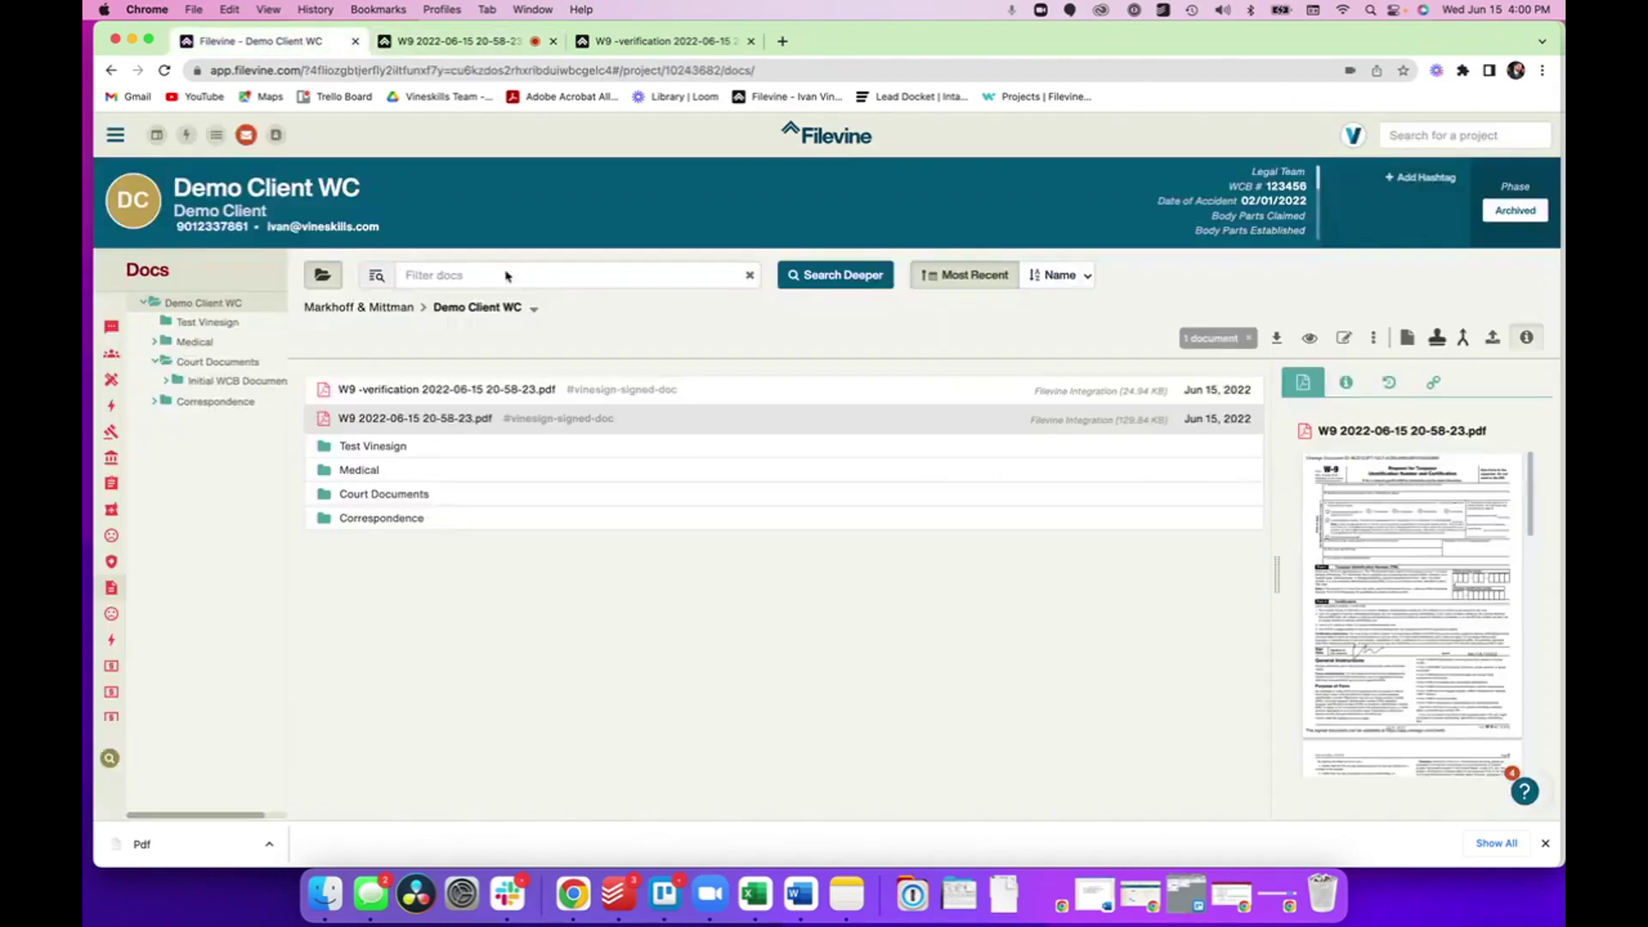